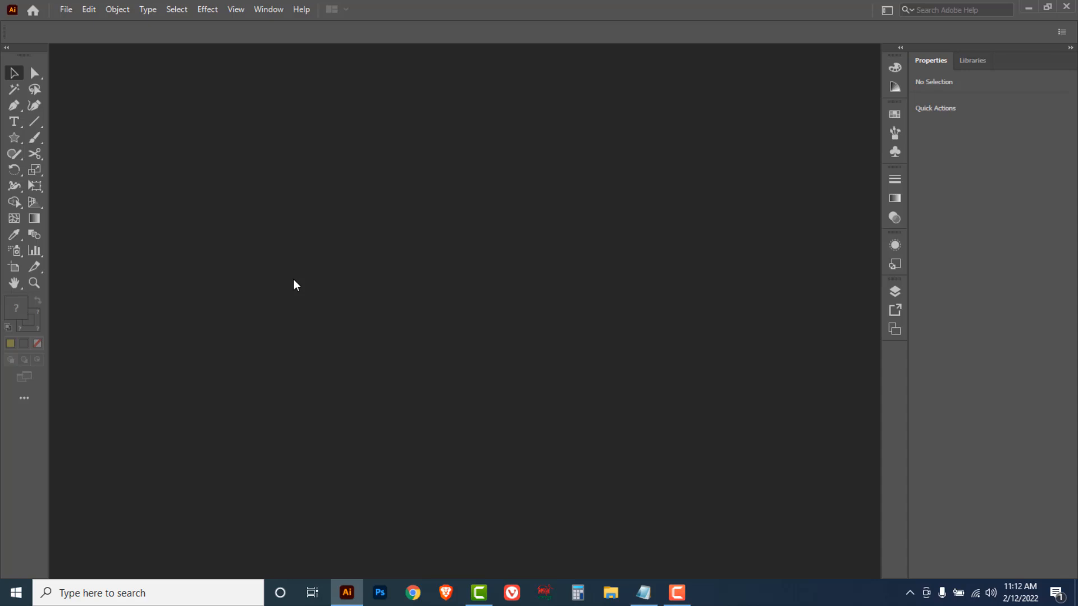
Create a new A4 document with inches as its units
click(66, 10)
click(89, 24)
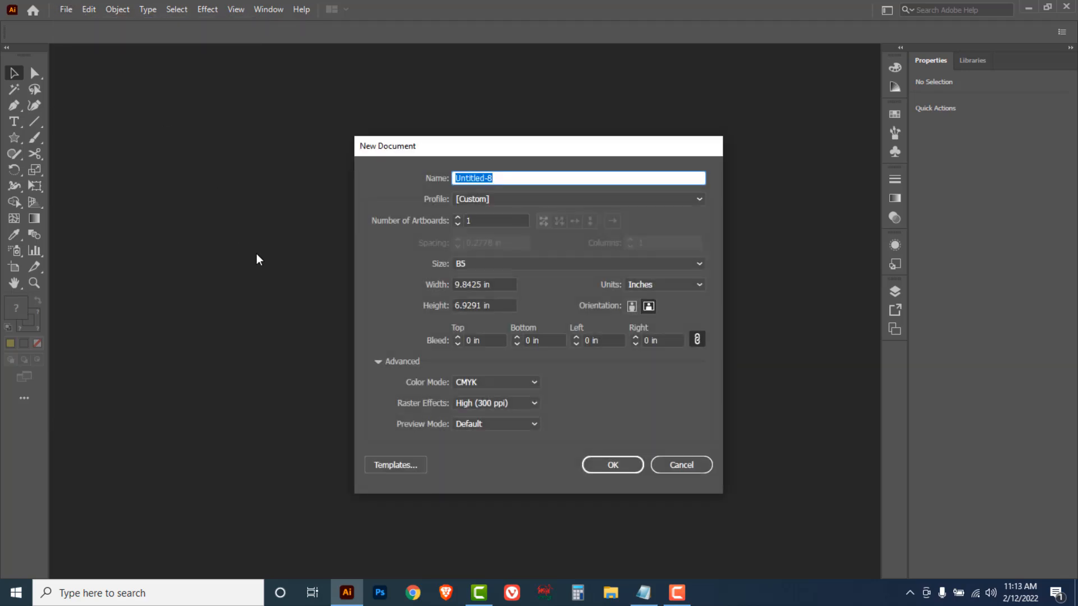
click(526, 265)
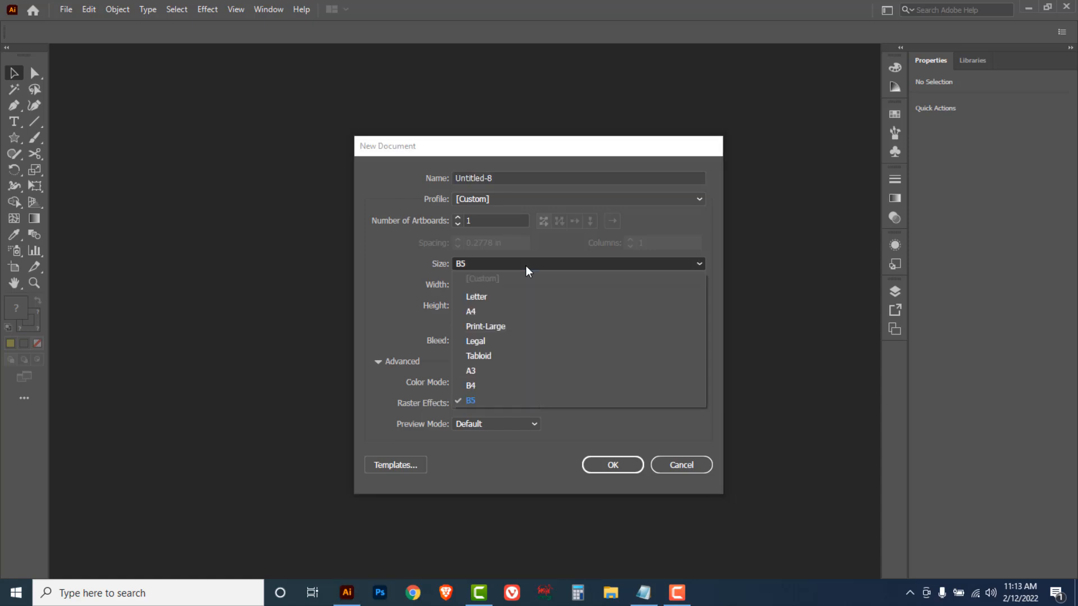
click(478, 316)
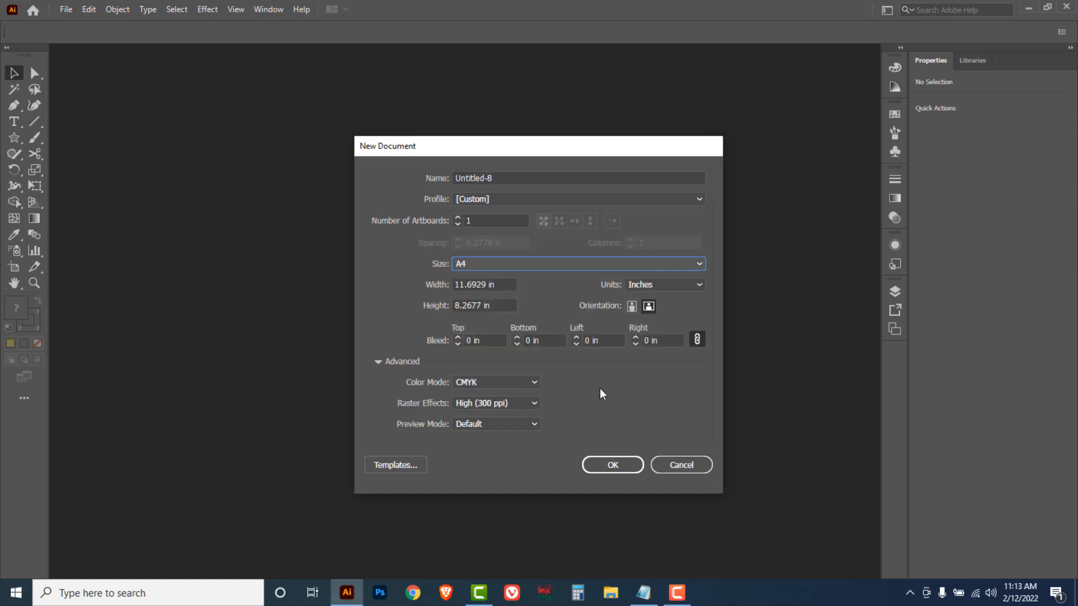
click(696, 284)
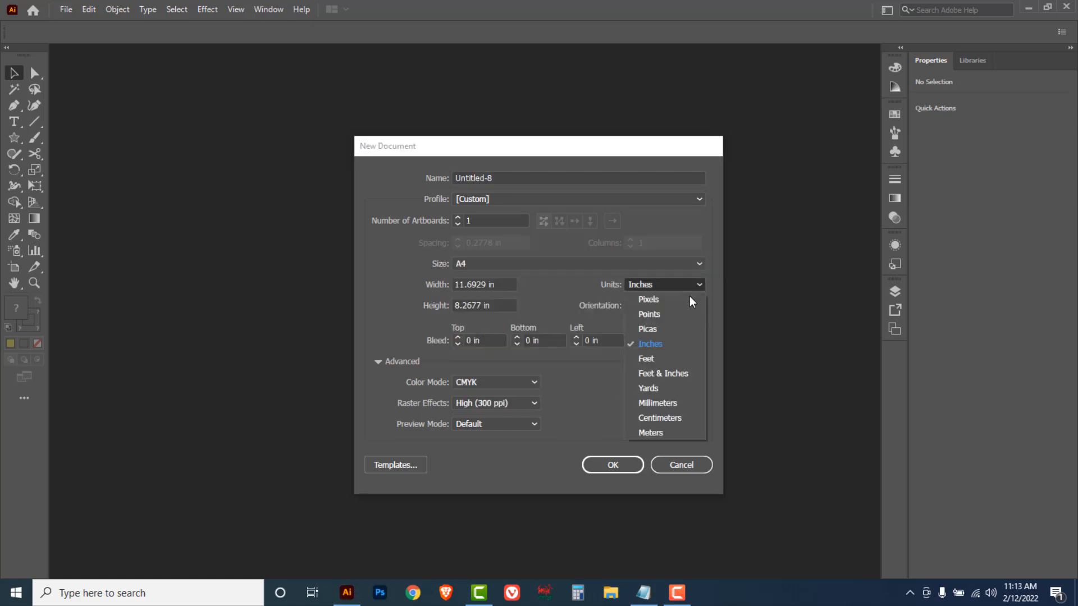
click(652, 345)
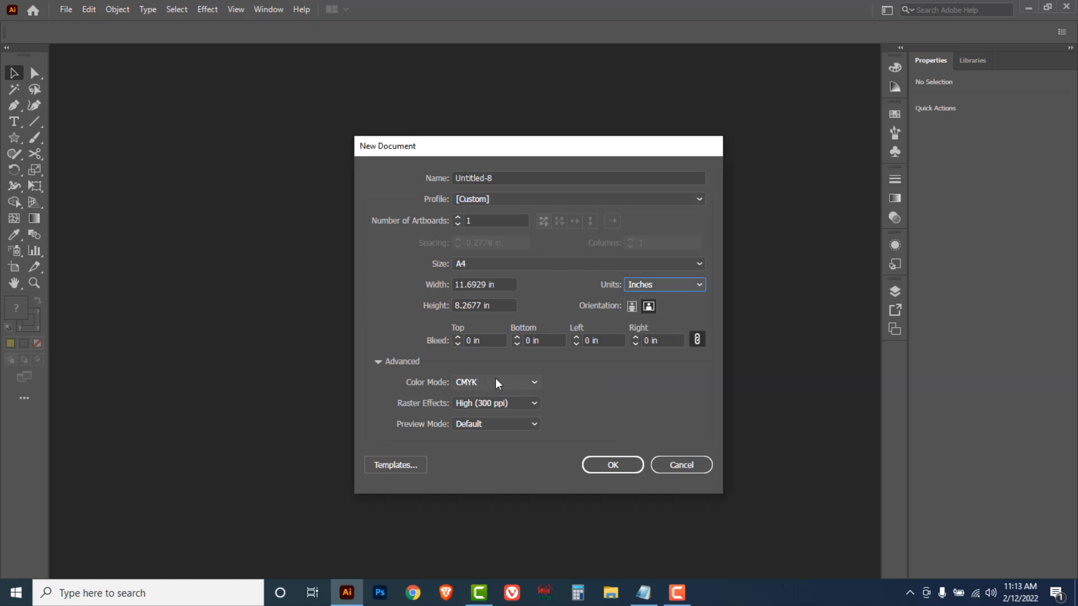
click(611, 465)
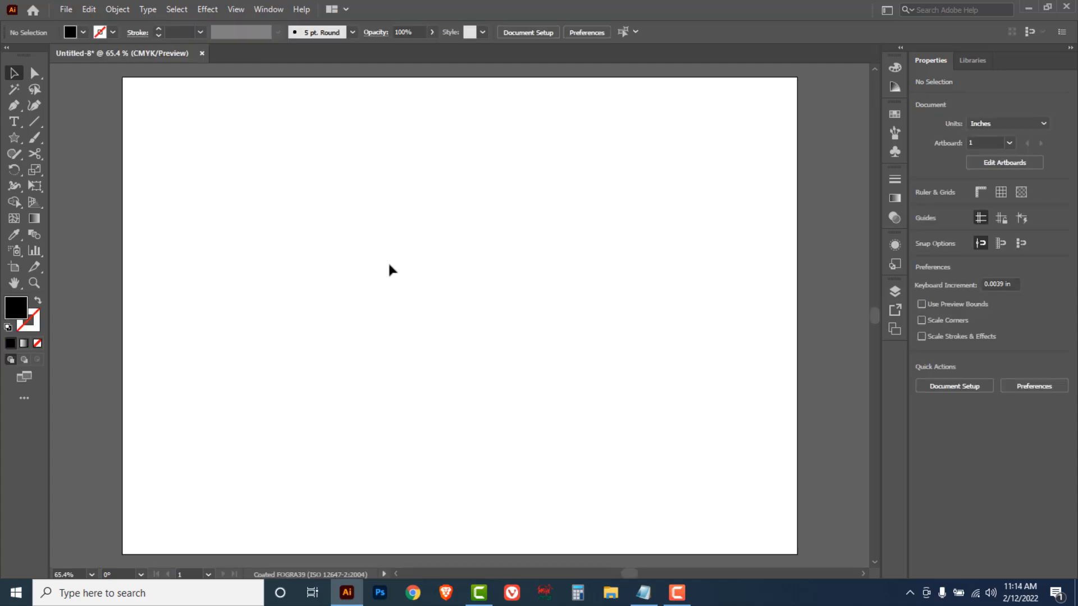
Add the point text "HBO" near the middle of the artboard
drag(19, 125, 78, 122)
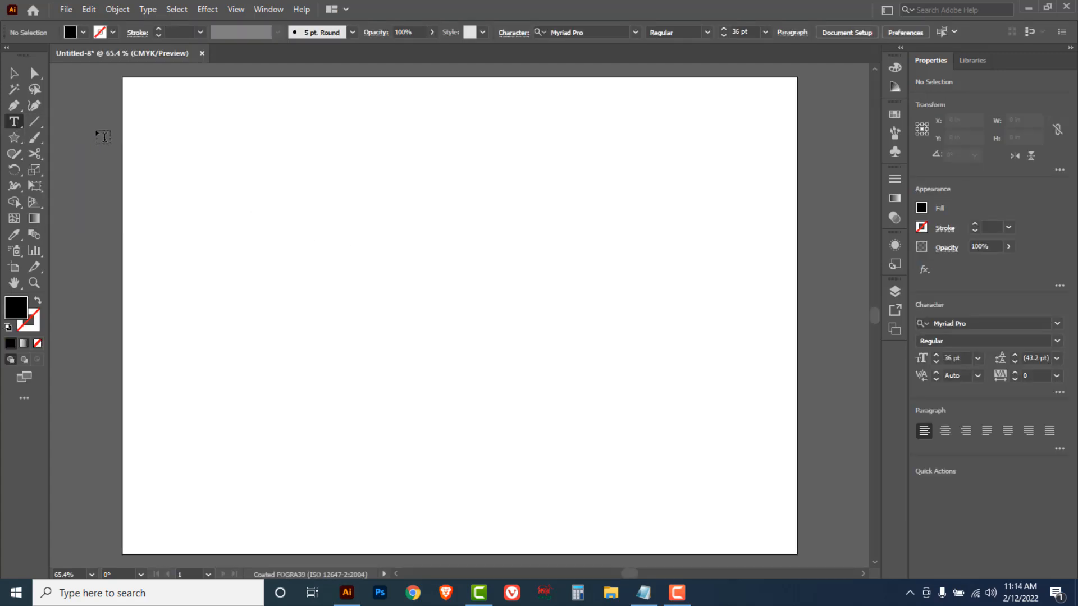
click(371, 293)
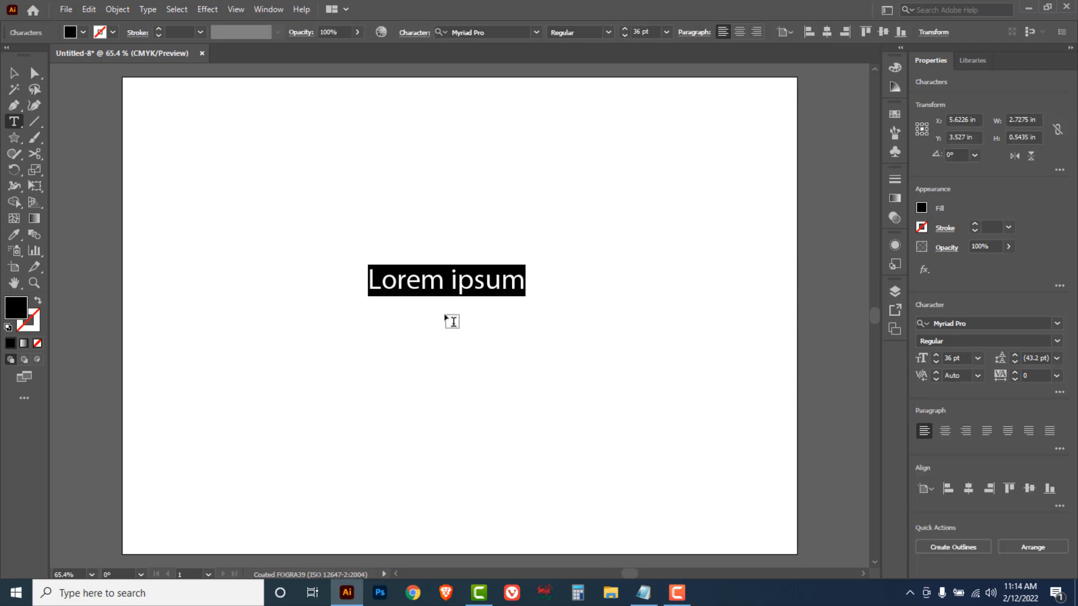
text(HBO)
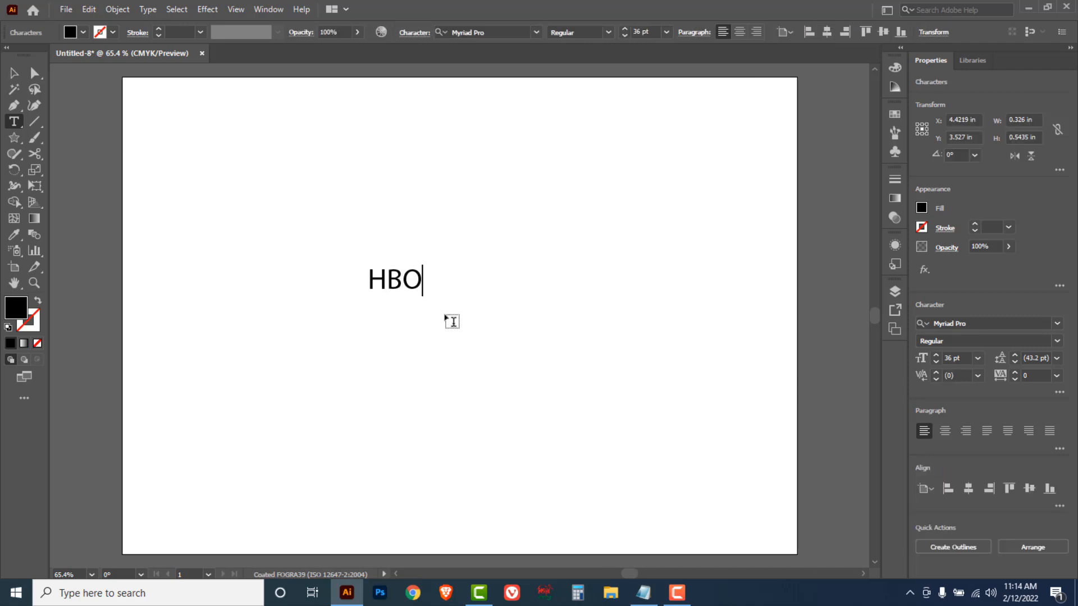
Enlarge the HBO text to 165 pt and reposition it around the artboard's centre
click(14, 73)
drag(422, 296, 516, 364)
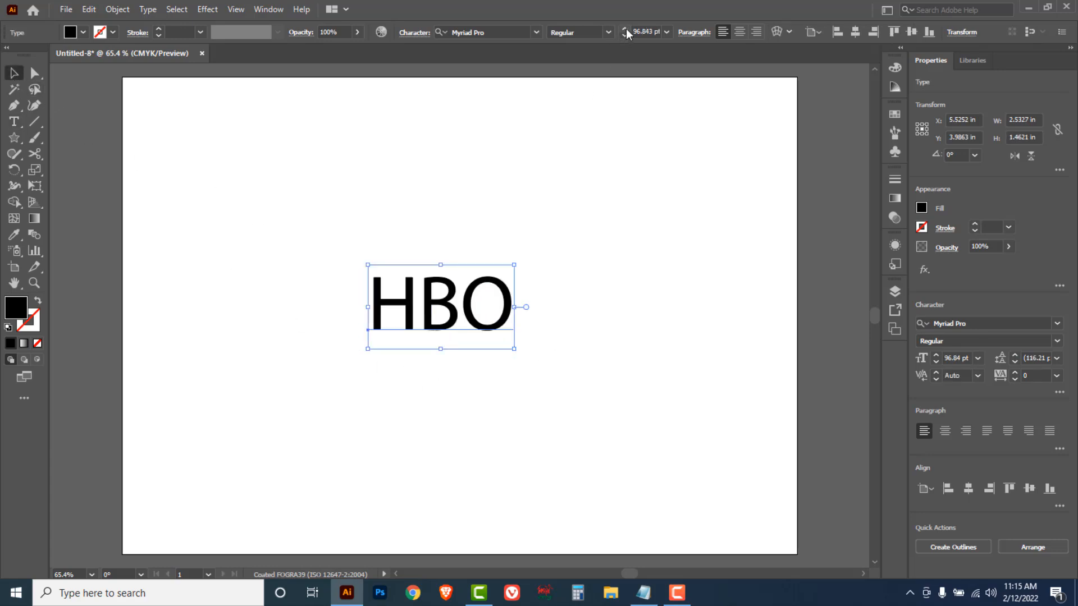
drag(626, 29, 625, 29)
drag(544, 291, 425, 319)
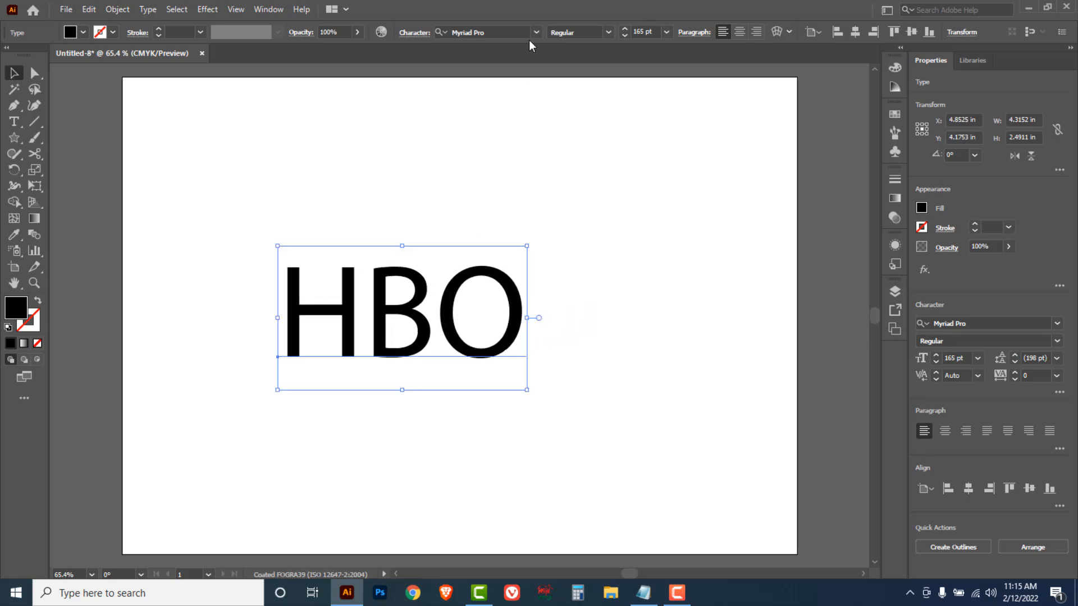
Change the HBO text's font to Resolute NF W01 Regular
click(503, 32)
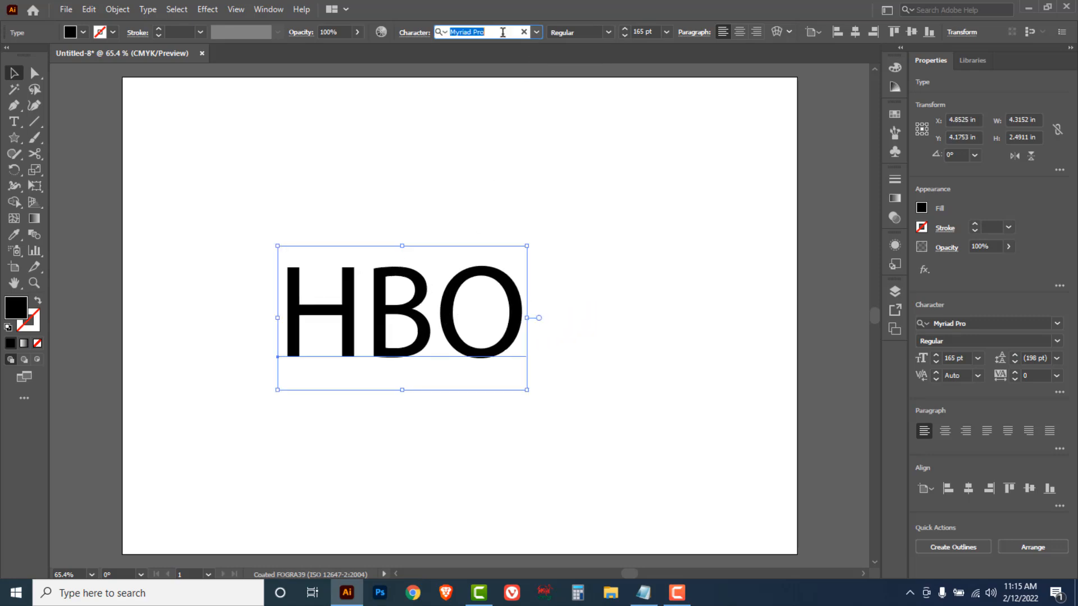
key(Escape)
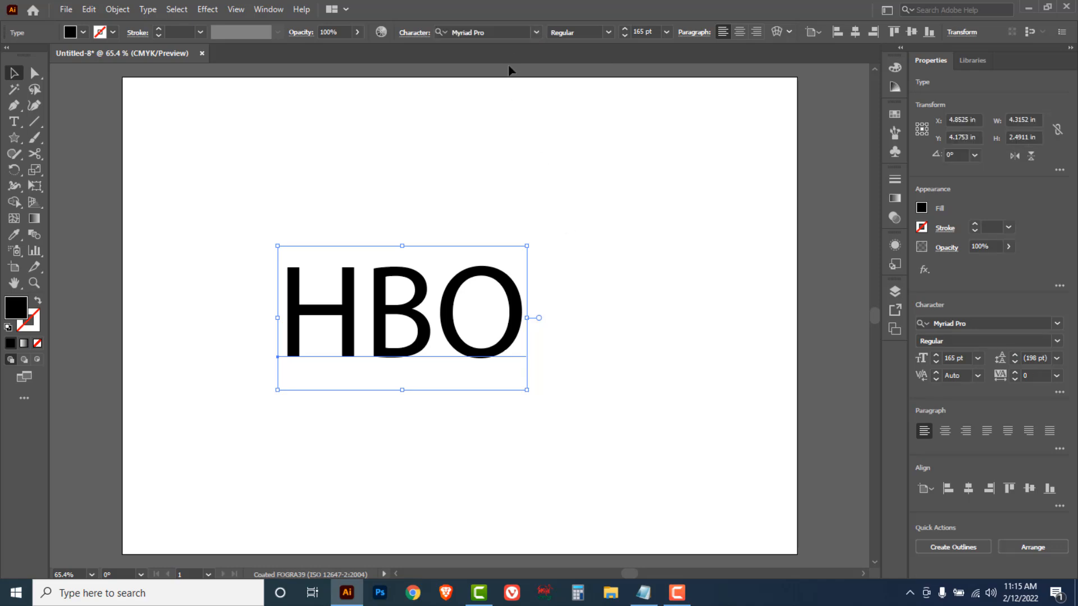
click(506, 31)
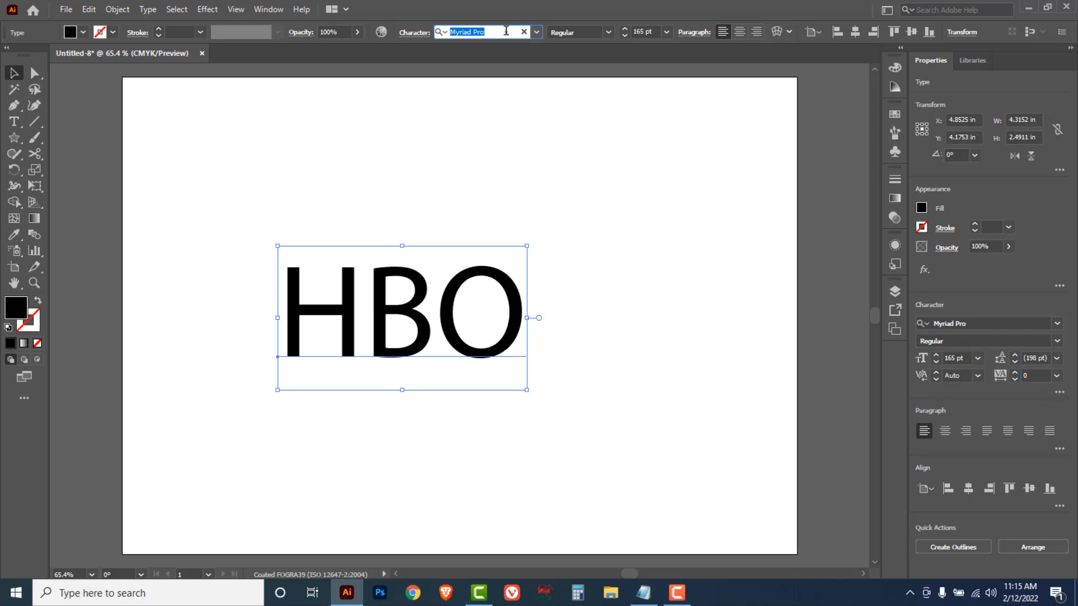
text(RE)
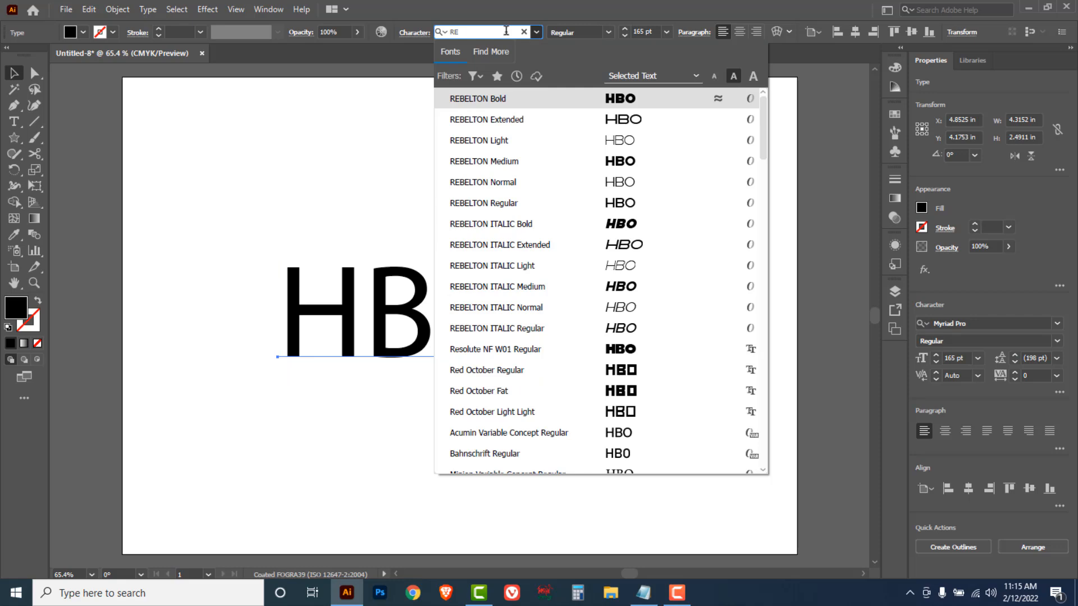
text(S)
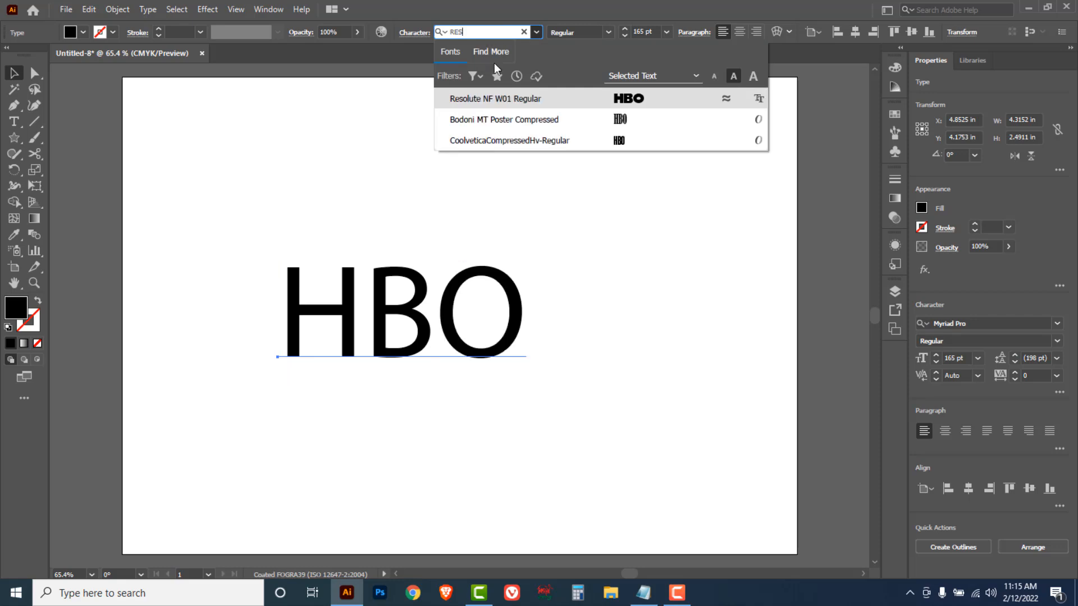
click(551, 101)
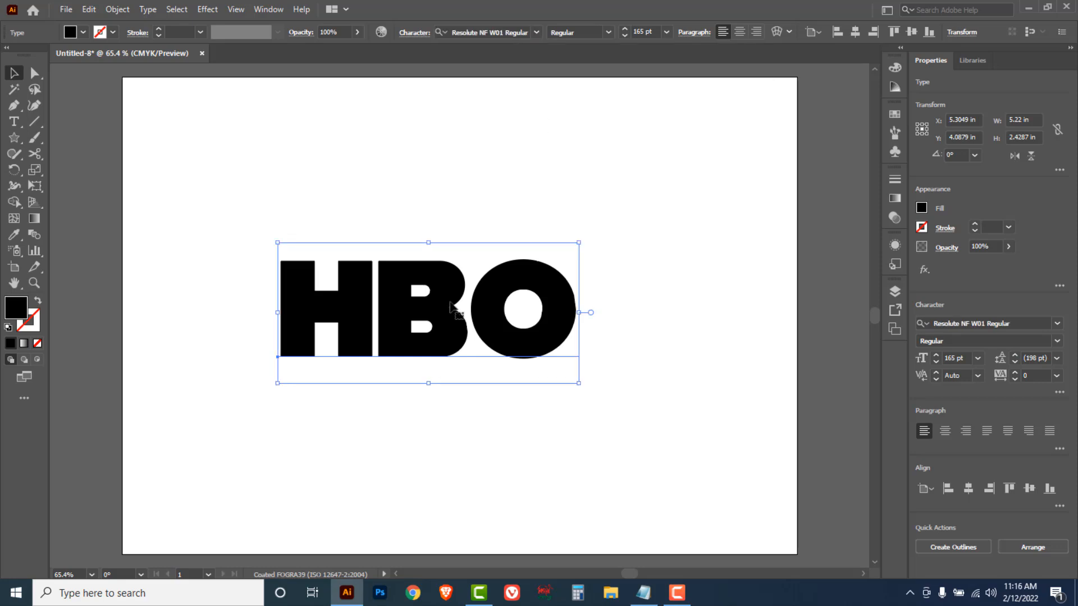
Convert the HBO text to outlines and shift the lettering slightly down
right_click(470, 259)
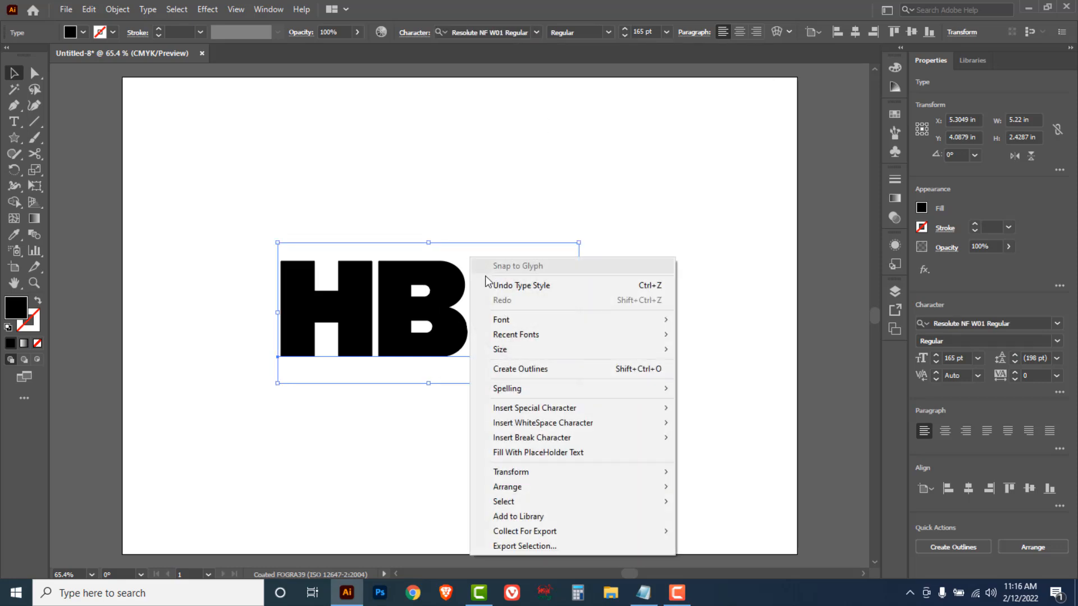
click(520, 369)
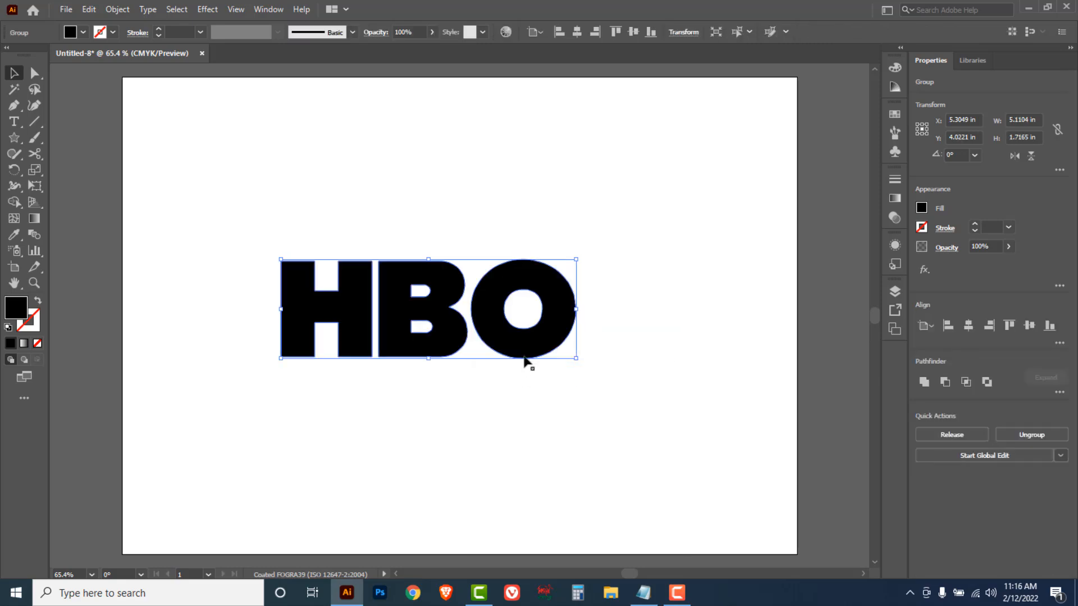
mouse_move(450, 310)
mouse_down()
mouse_move(507, 279)
mouse_move(470, 255)
mouse_move(387, 245)
mouse_move(437, 320)
mouse_up()
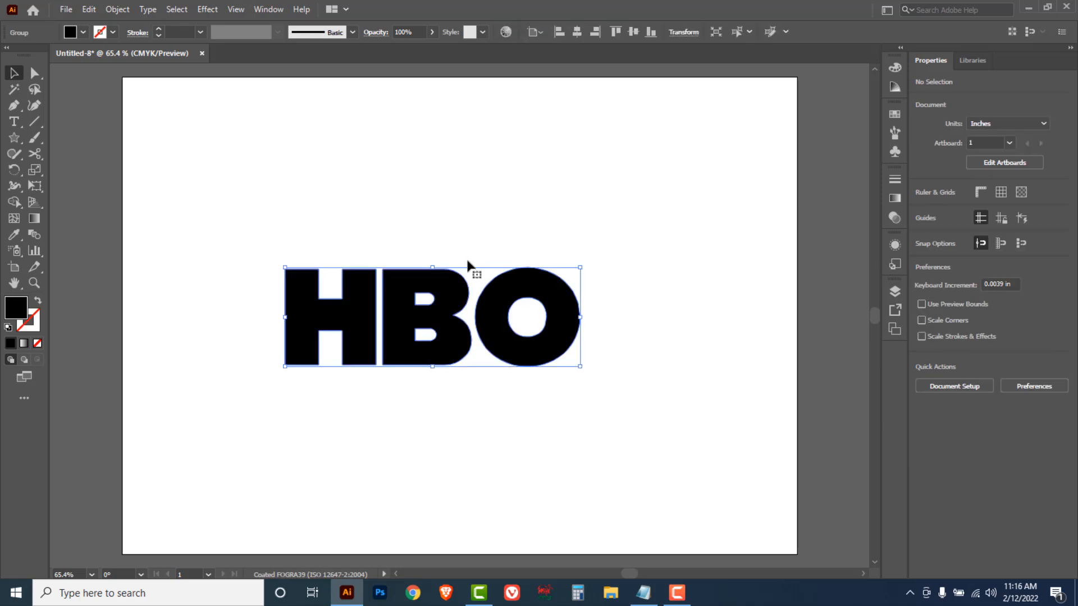
Ungroup the outlined letters and delete the O
right_click(477, 214)
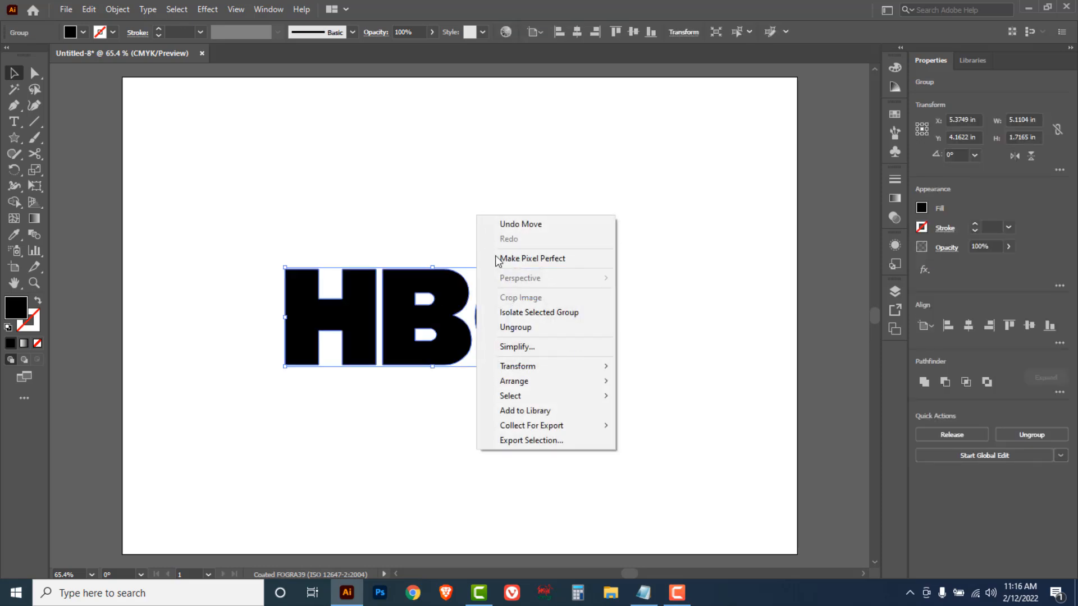
click(515, 327)
click(472, 230)
drag(501, 233, 635, 371)
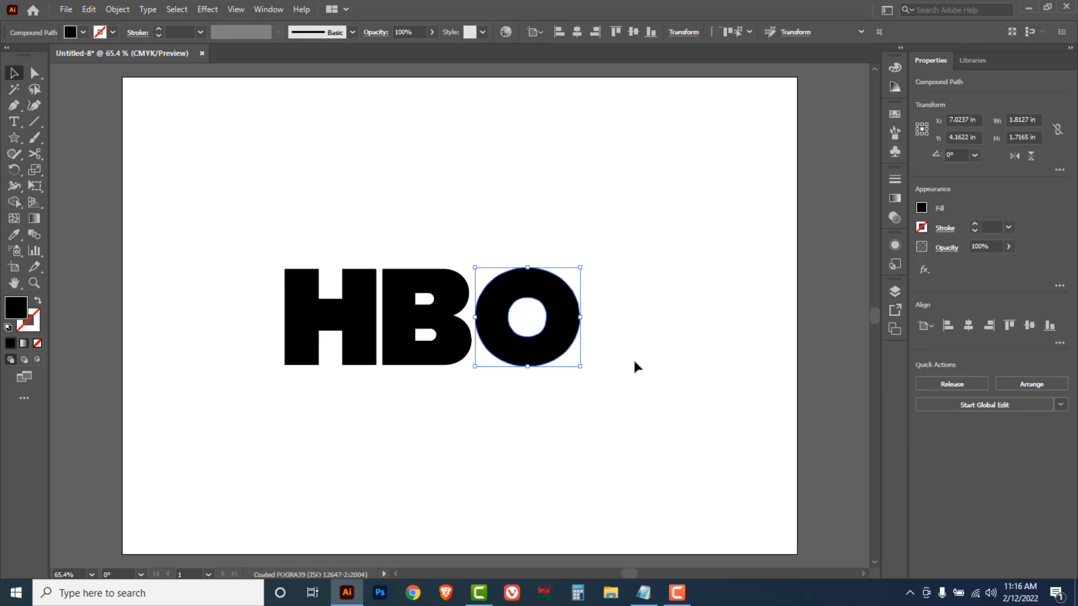
key(Delete)
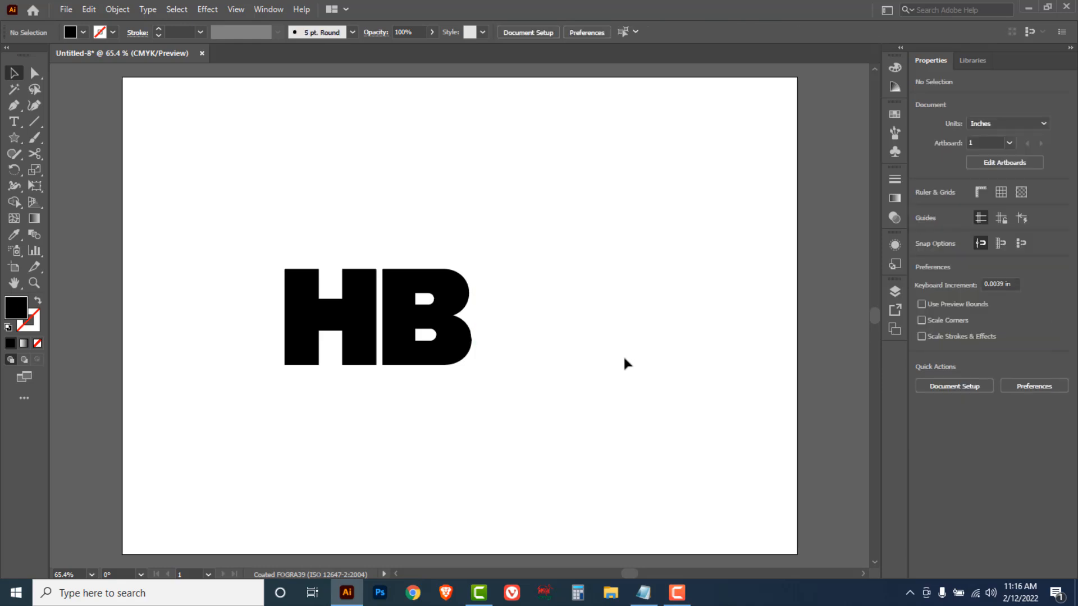
Fill the H and B with blue, setting cyan to 80% and magenta to 40%
drag(255, 228, 508, 381)
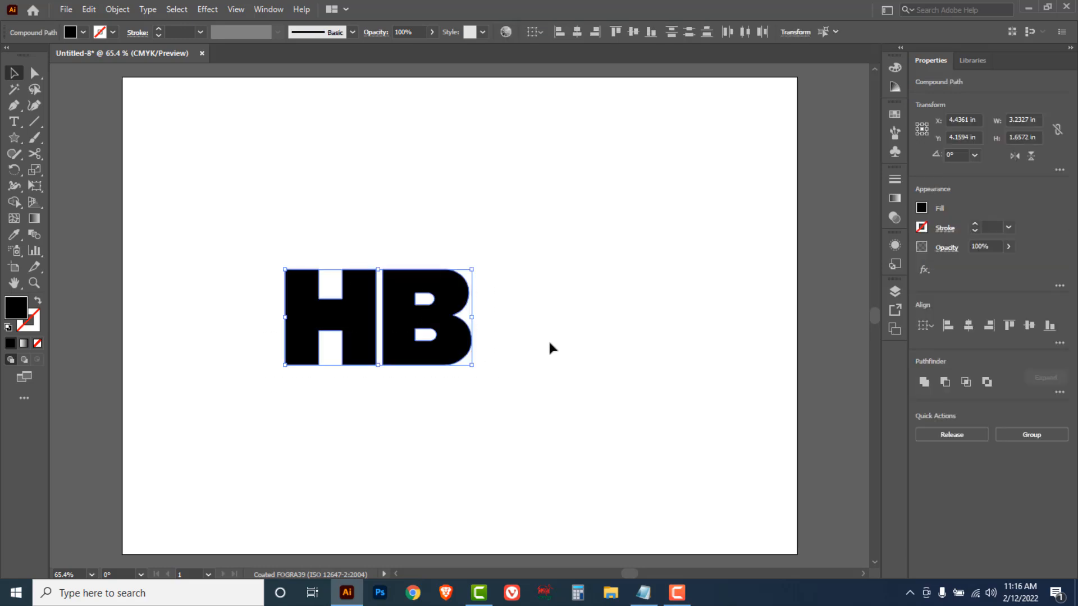
click(895, 68)
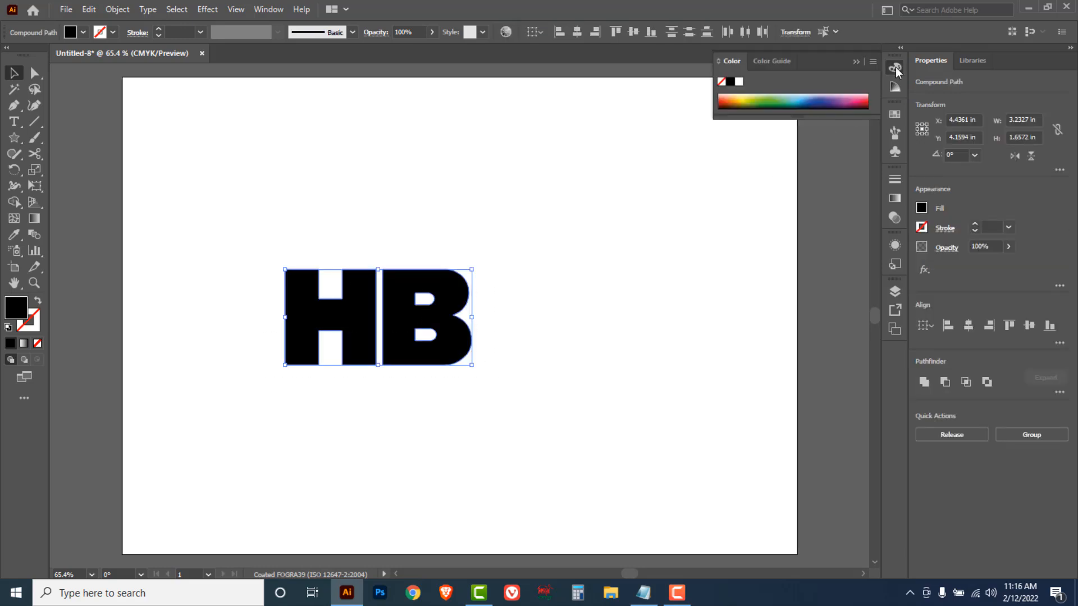
click(872, 62)
click(913, 66)
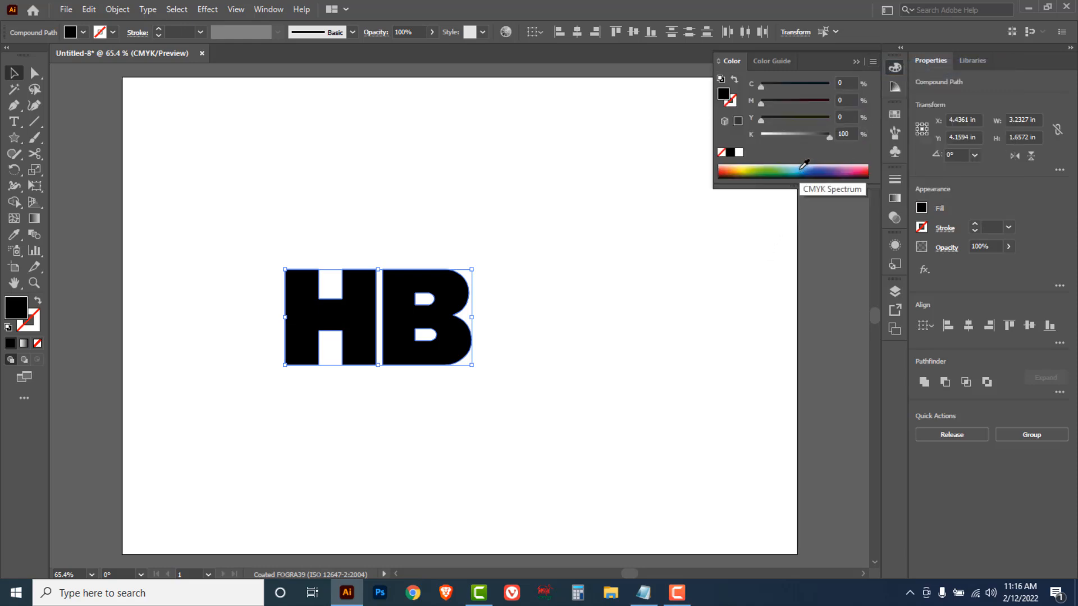
click(804, 164)
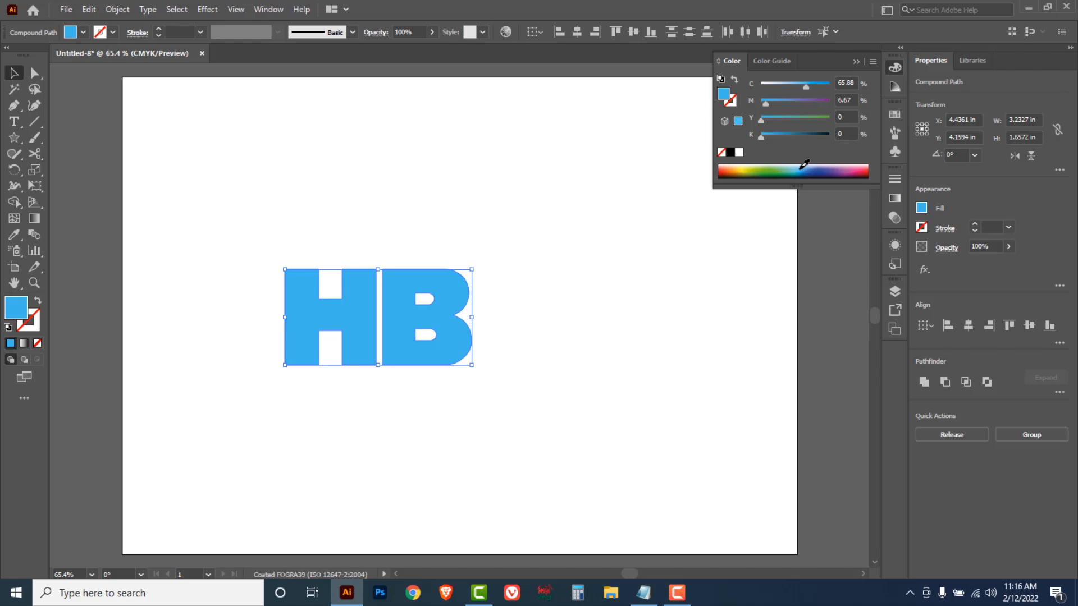
drag(809, 87, 834, 83)
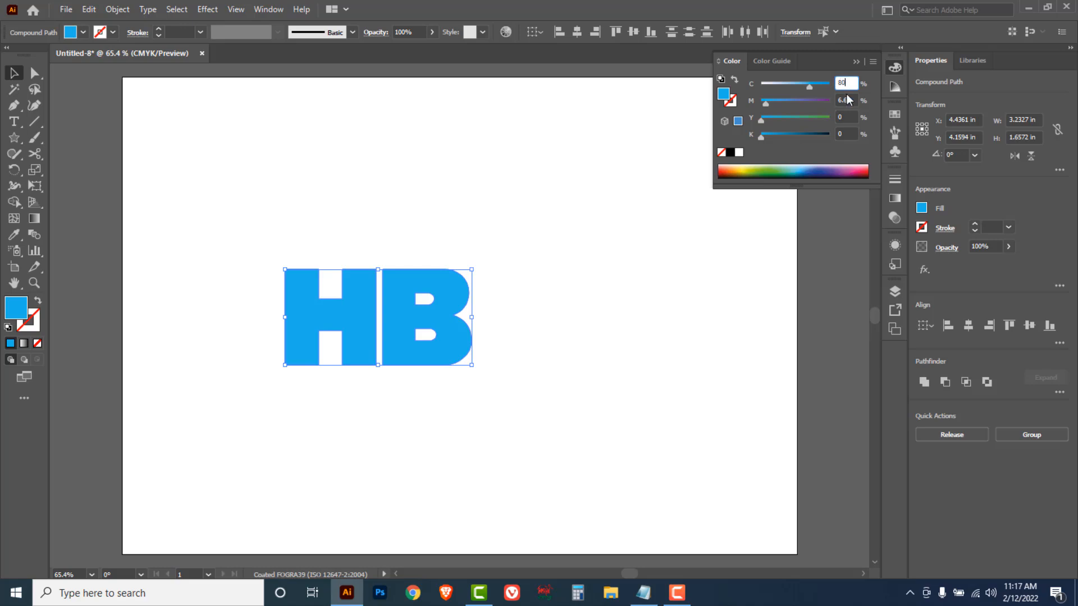
text(80)
drag(854, 100, 812, 105)
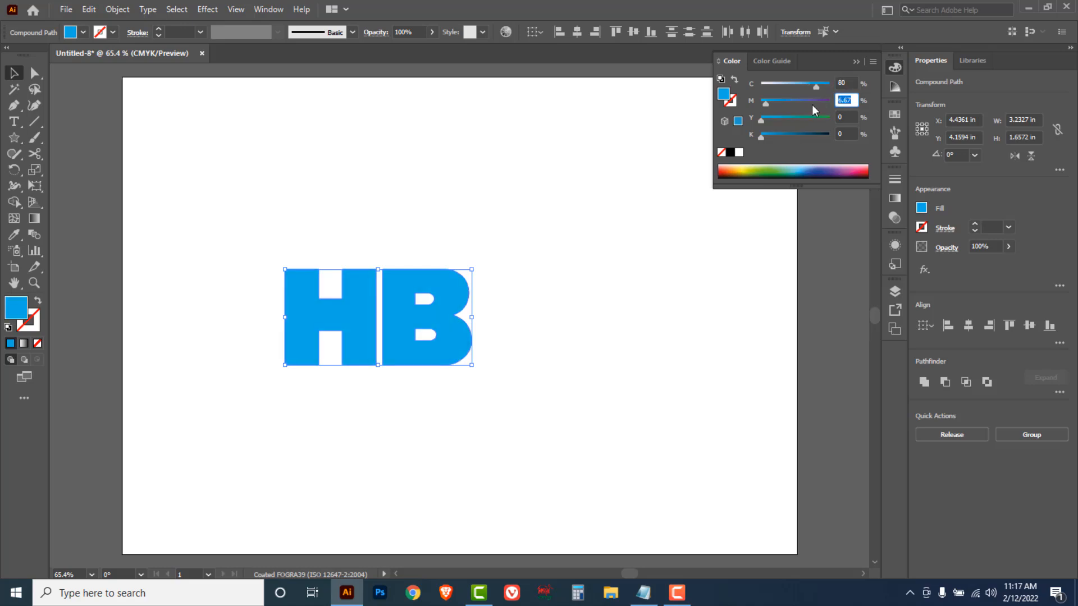
text(4)
click(561, 217)
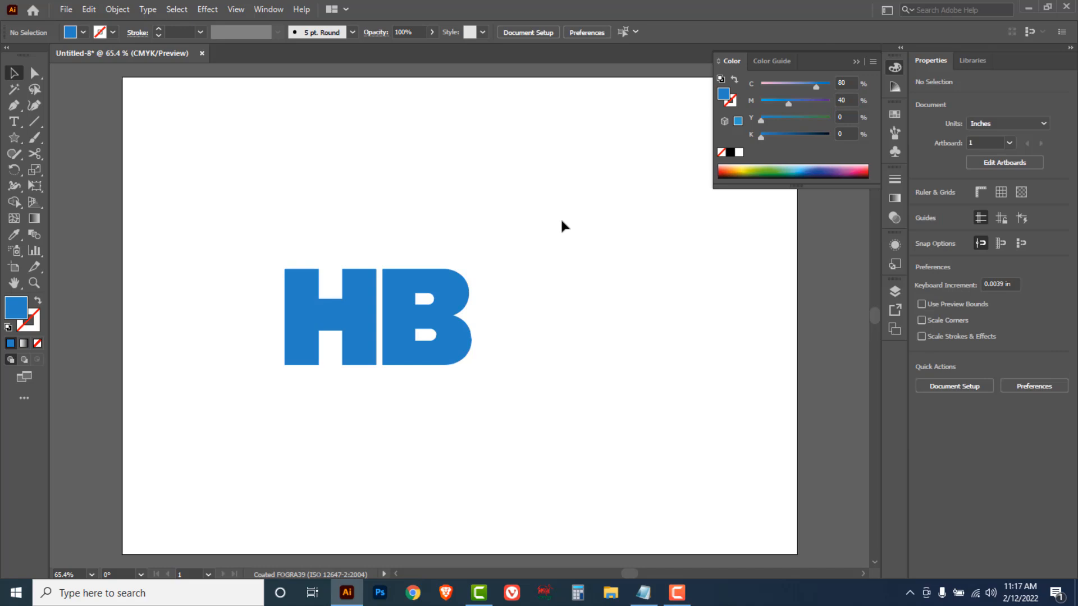
Show the rulers and place horizontal guides along the top and bottom edges of the HB letters
key(ctrl+r)
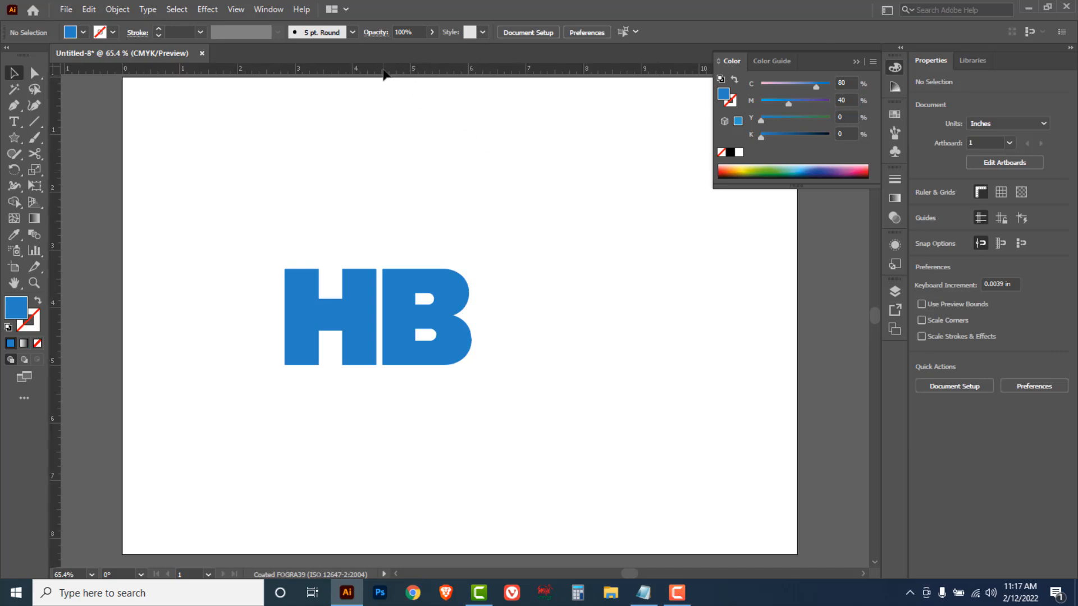
drag(386, 71, 404, 268)
drag(388, 73, 379, 366)
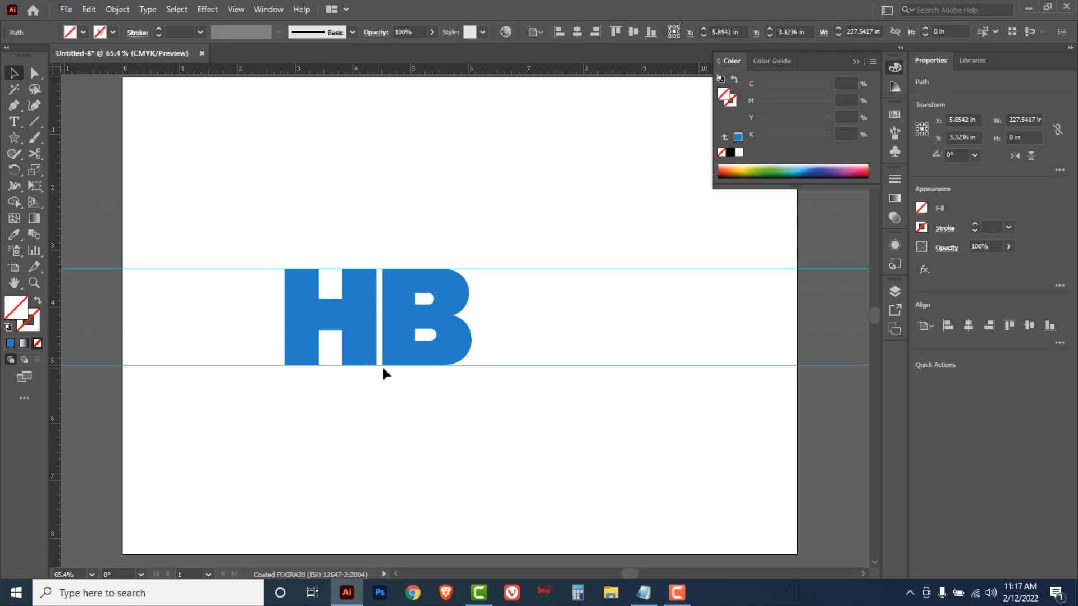
Draw a circle about 1.67 in across between the two guides, just right of the B
key(z)
click(496, 339)
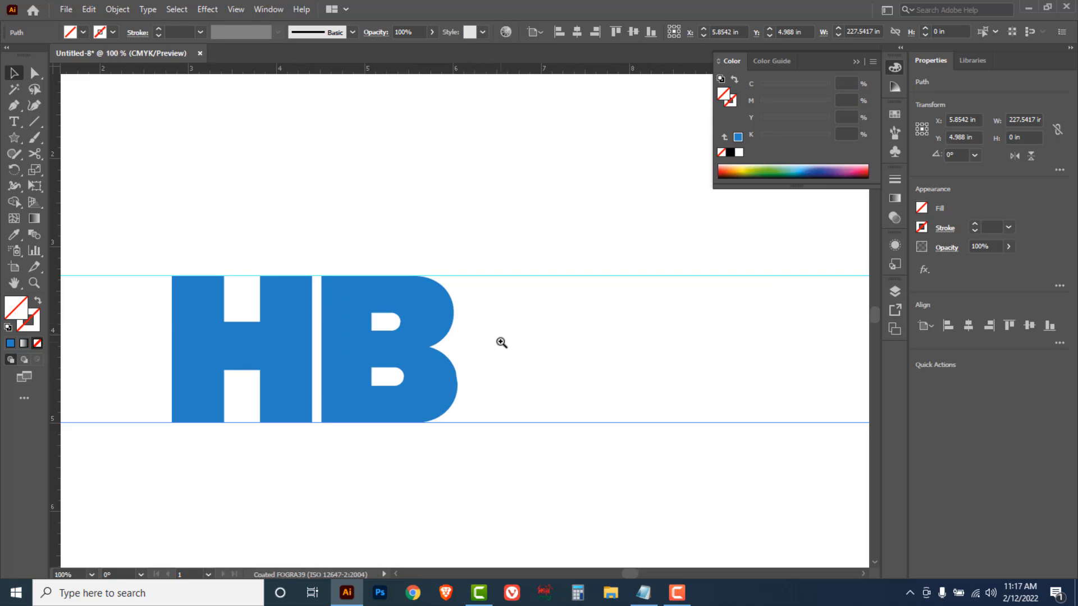
click(502, 343)
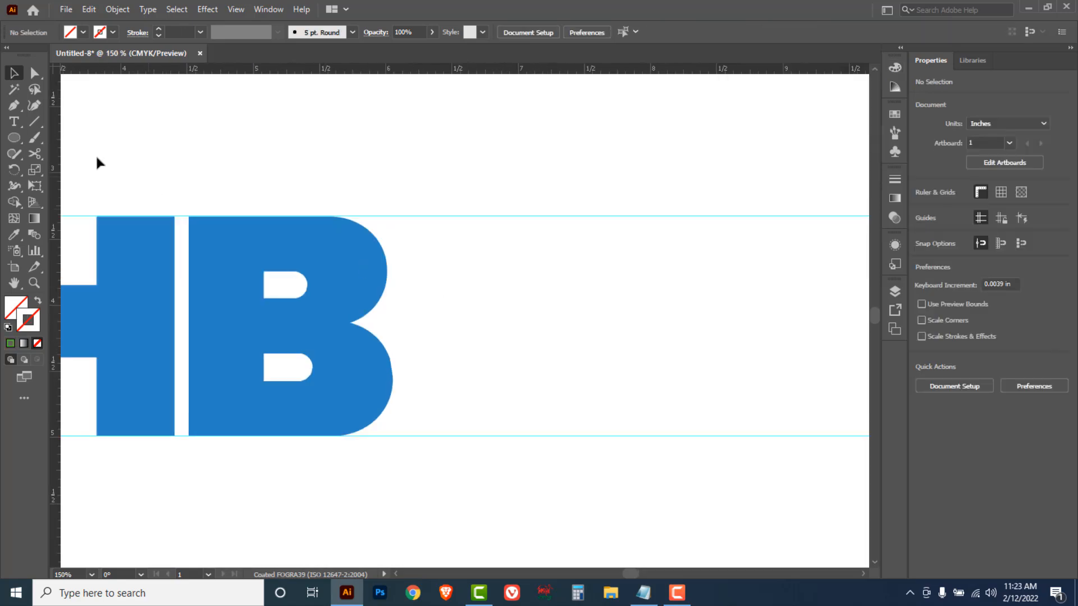
drag(19, 145, 99, 168)
drag(504, 323, 623, 439)
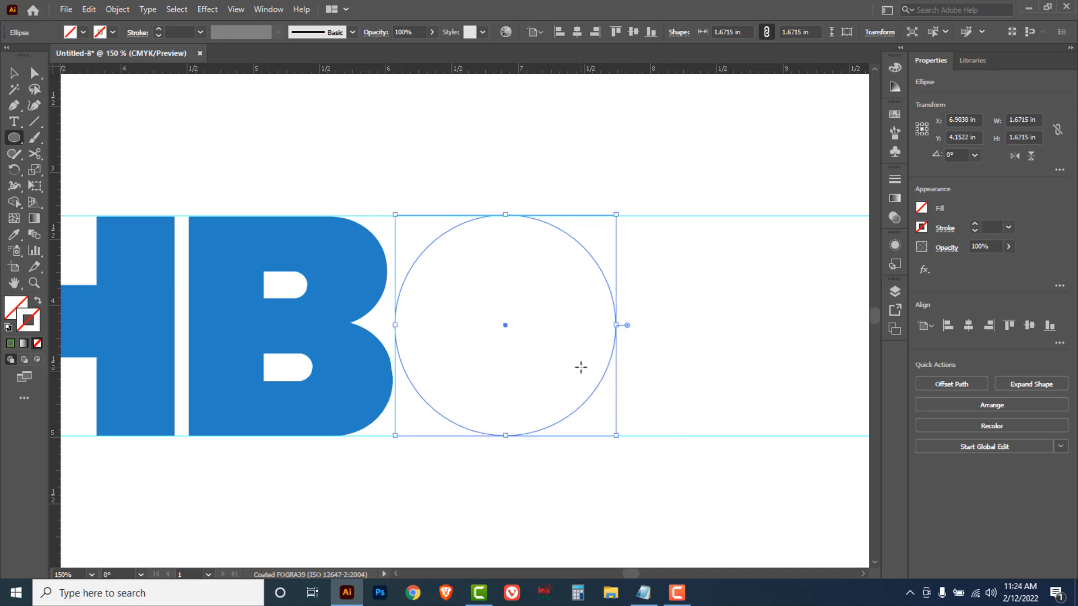
Give the large circle a light blue stroke and copy it to the clipboard
click(894, 68)
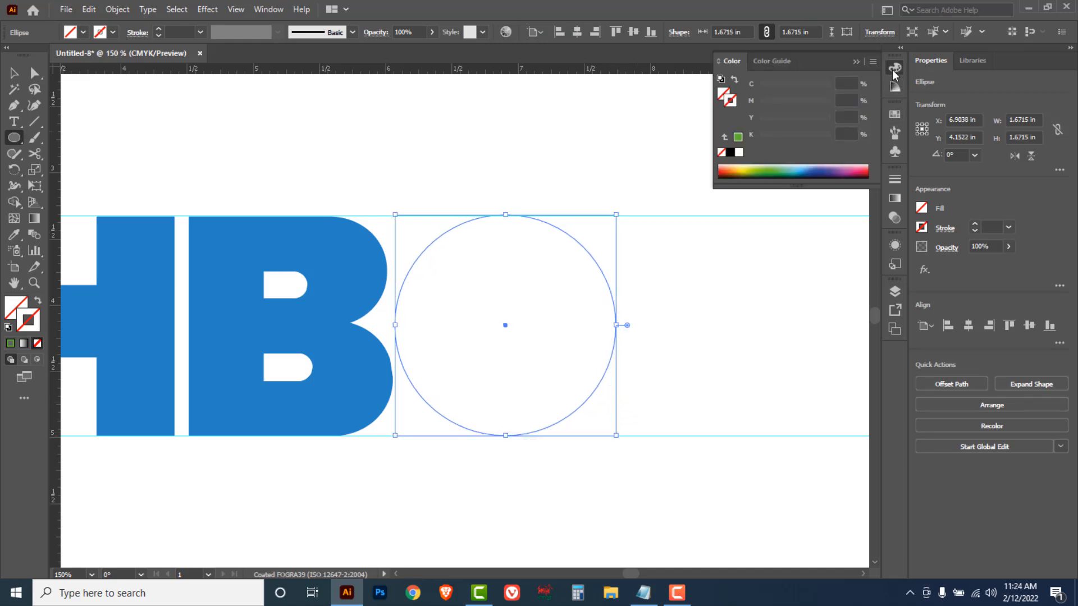
click(803, 169)
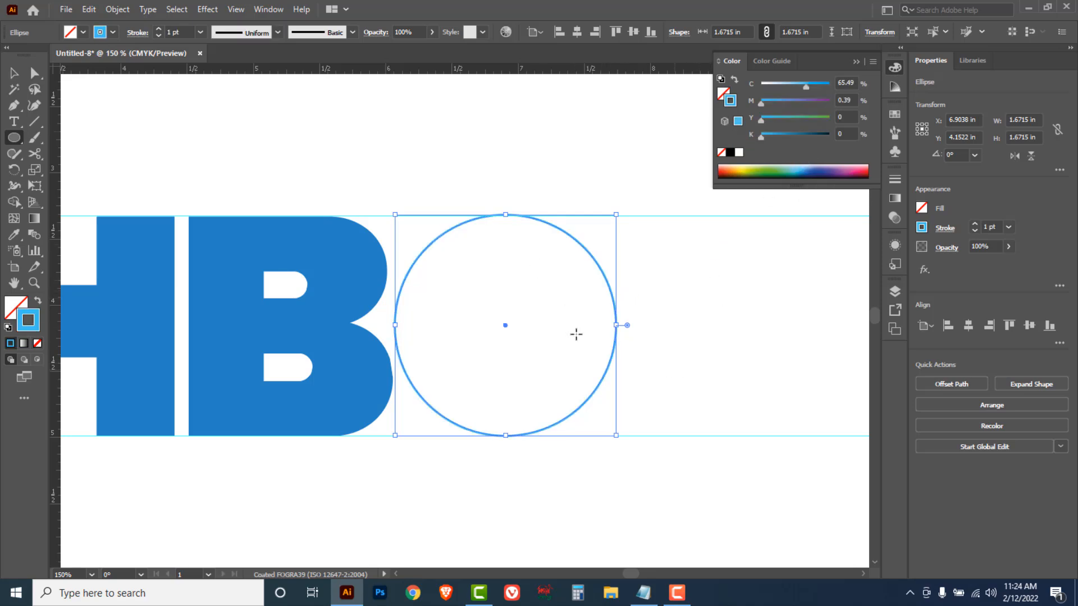
click(89, 10)
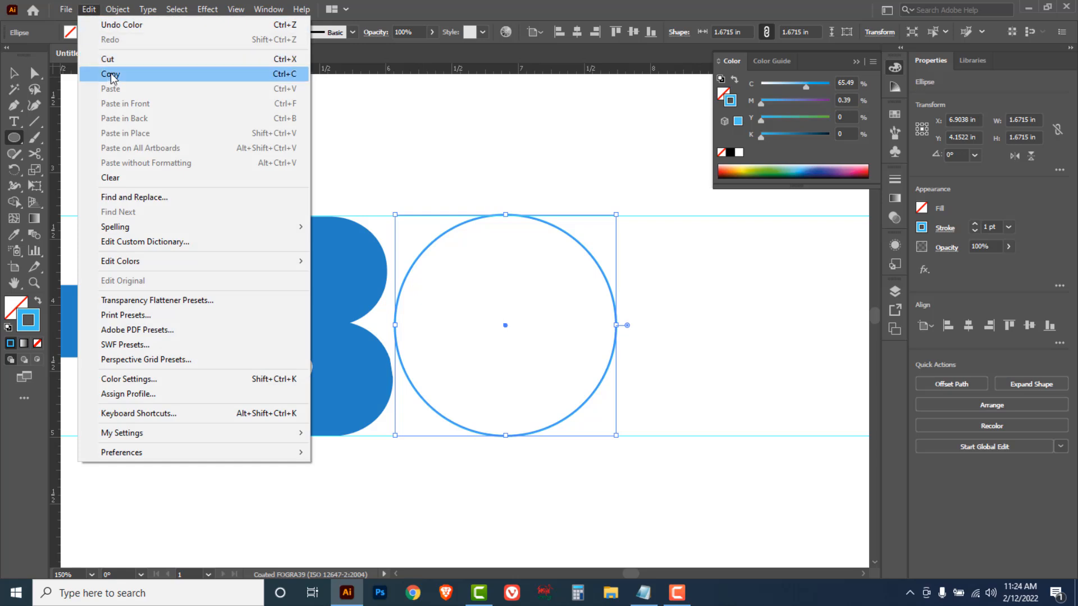
click(281, 78)
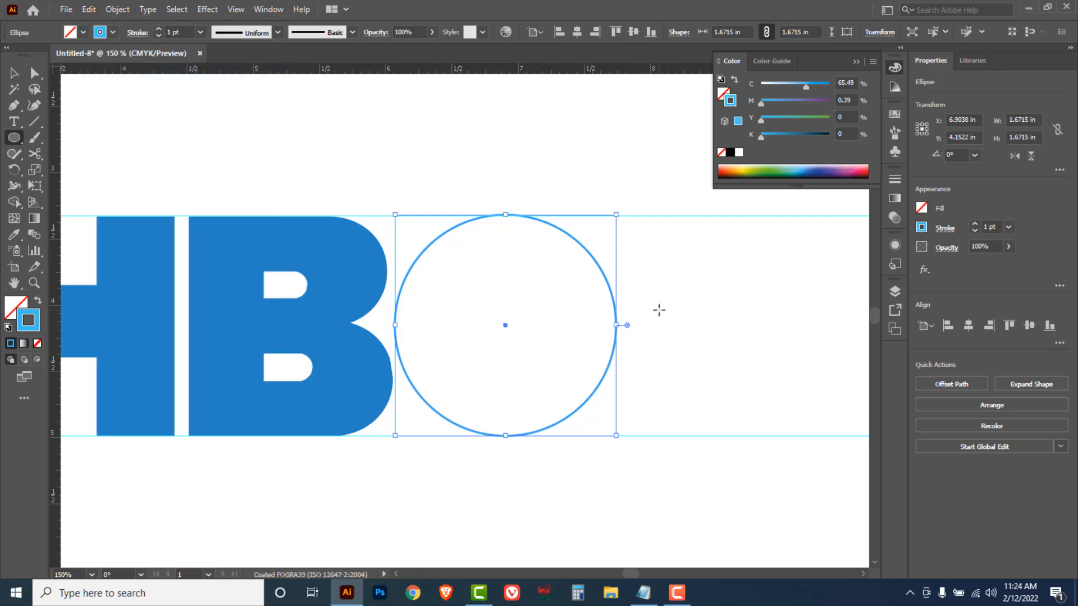
Shrink the circle about its centre to about 0.77 in and paste the copied full-size circle behind it
drag(618, 214, 573, 276)
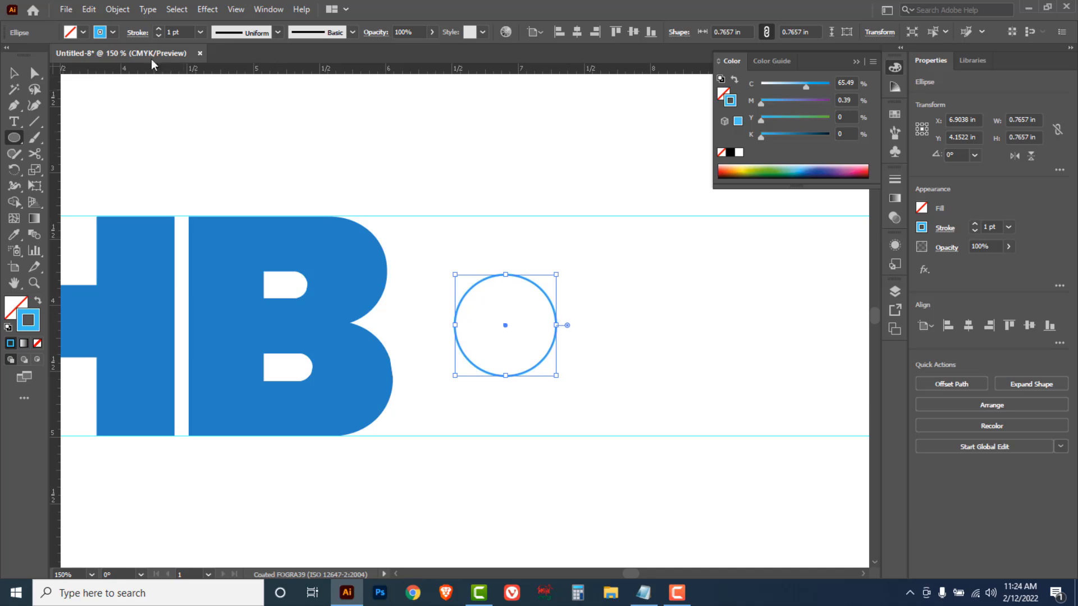
click(88, 9)
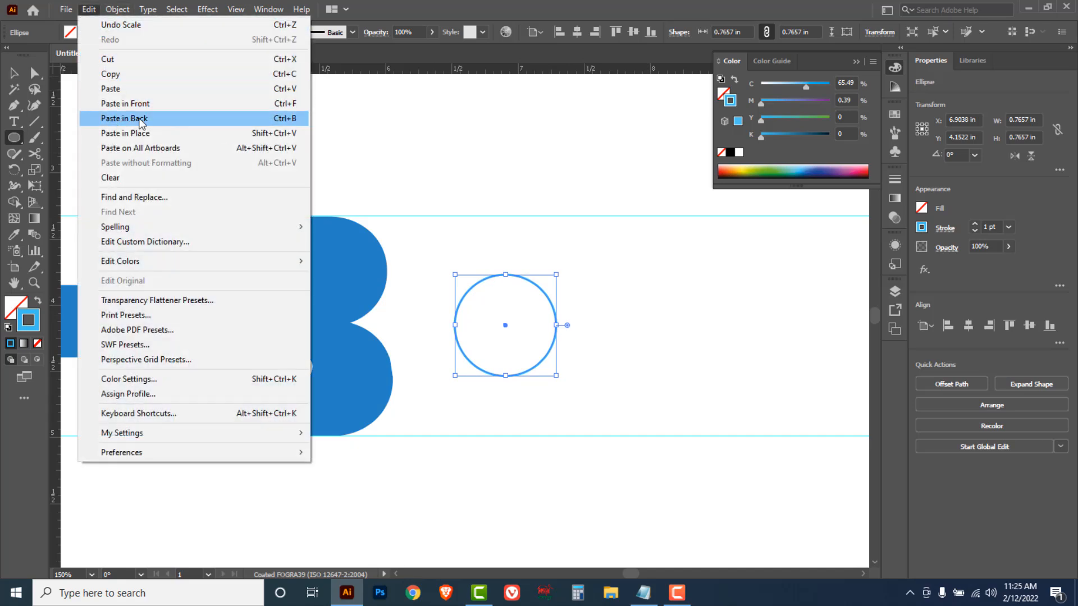
click(283, 123)
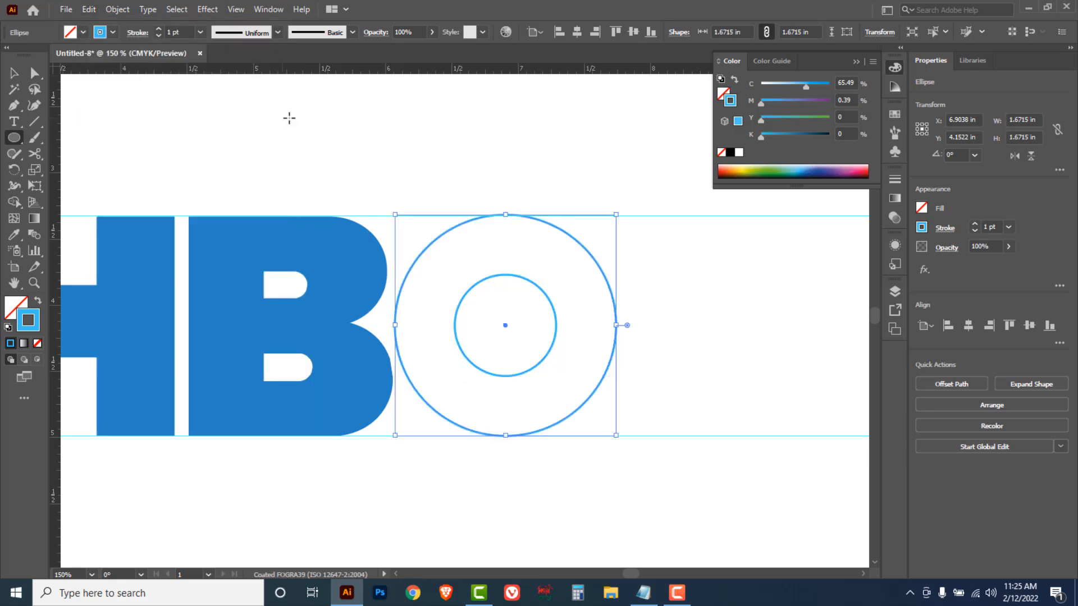
click(14, 73)
click(422, 152)
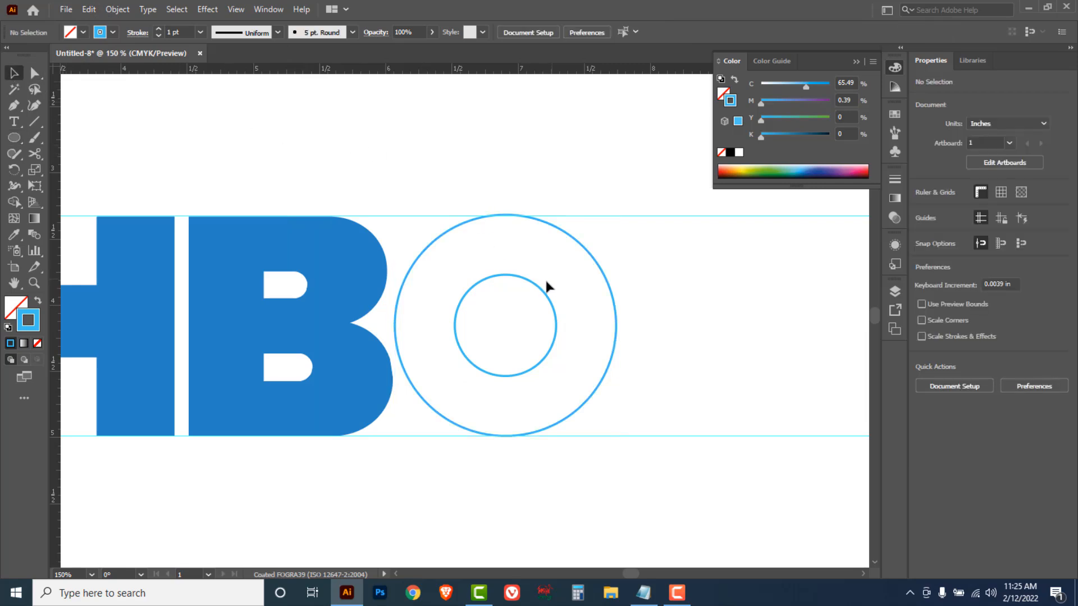
Copy the inner circle, shrink it about its centre to about 0.64 in, and paste the copy in back
click(530, 295)
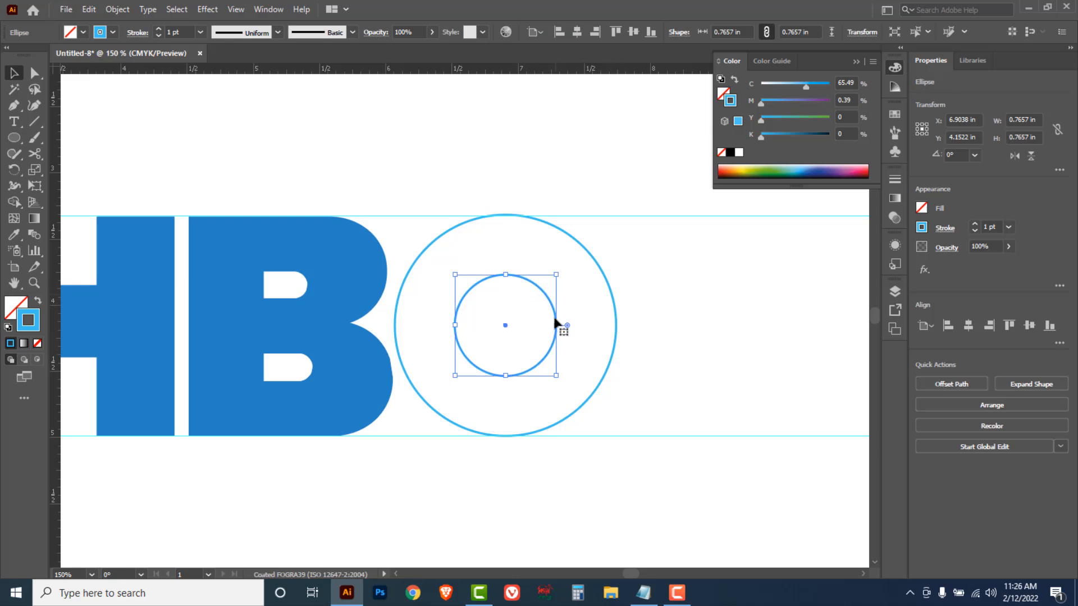
click(89, 10)
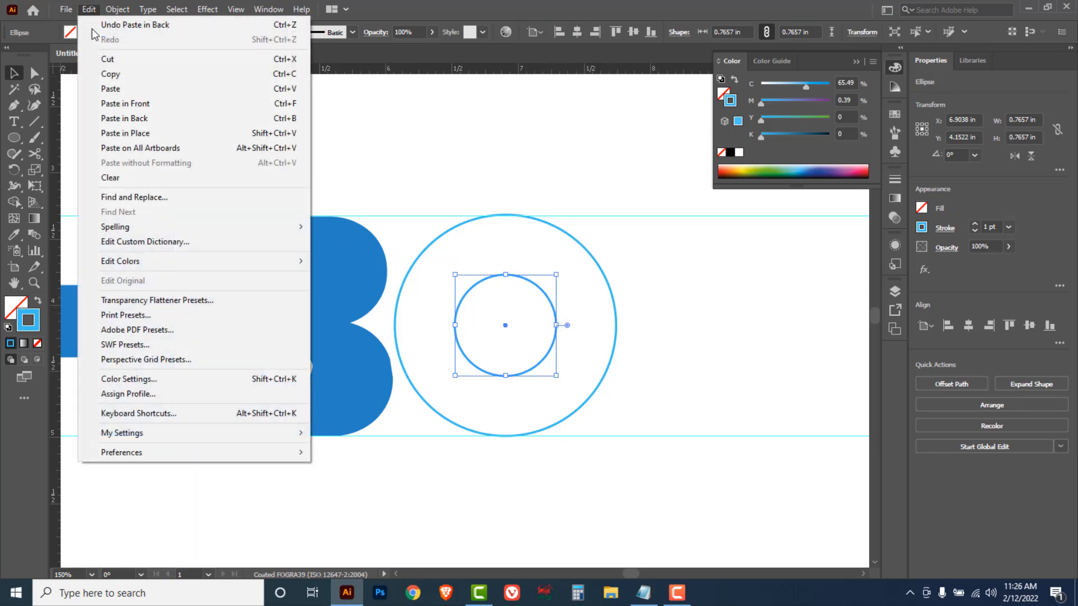
click(140, 74)
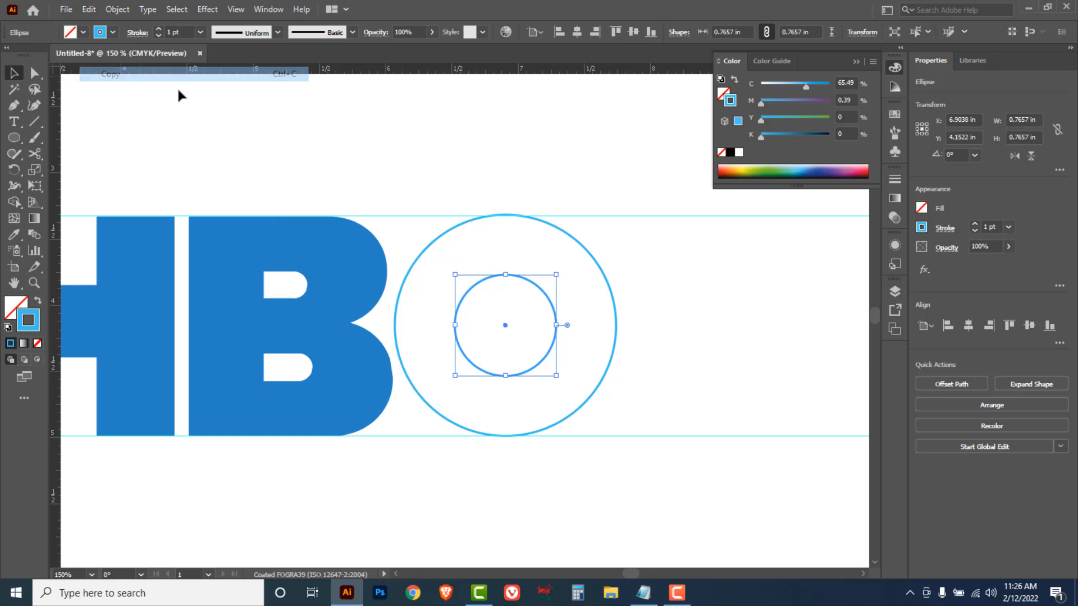
drag(556, 274, 549, 283)
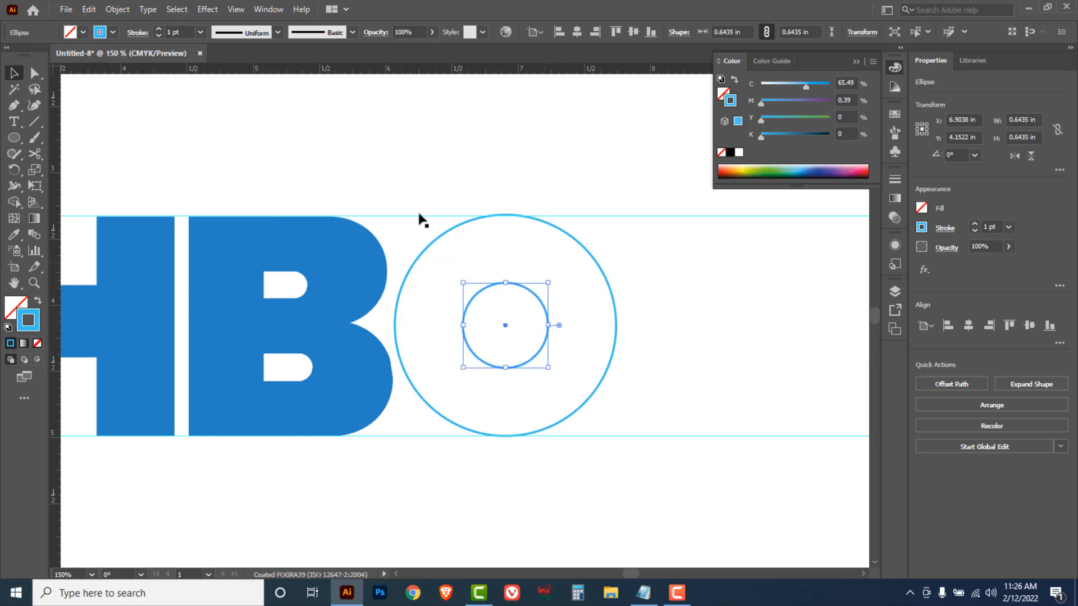
click(89, 10)
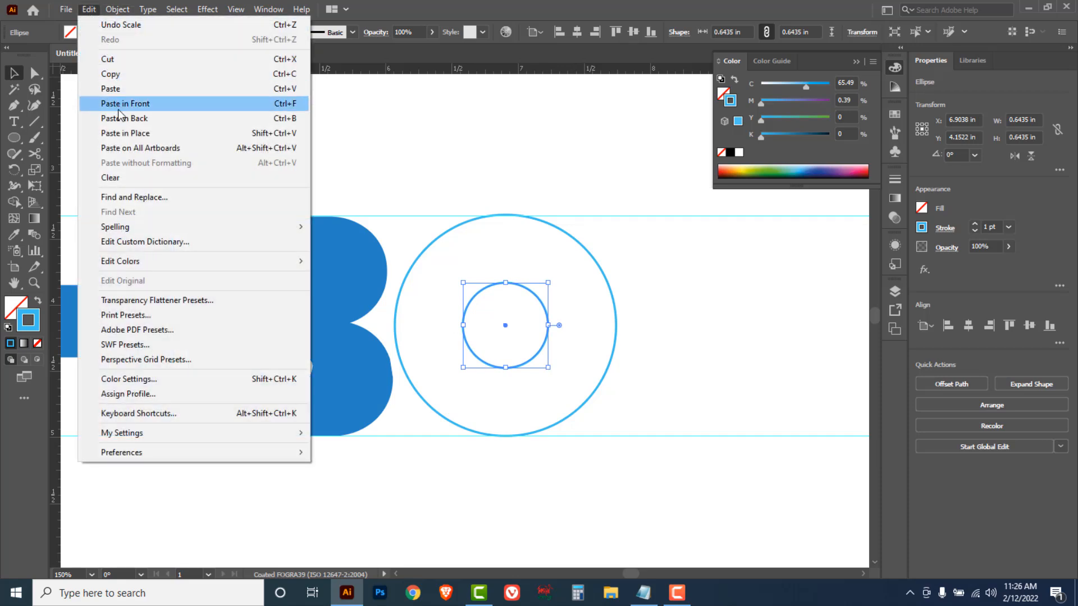
click(182, 118)
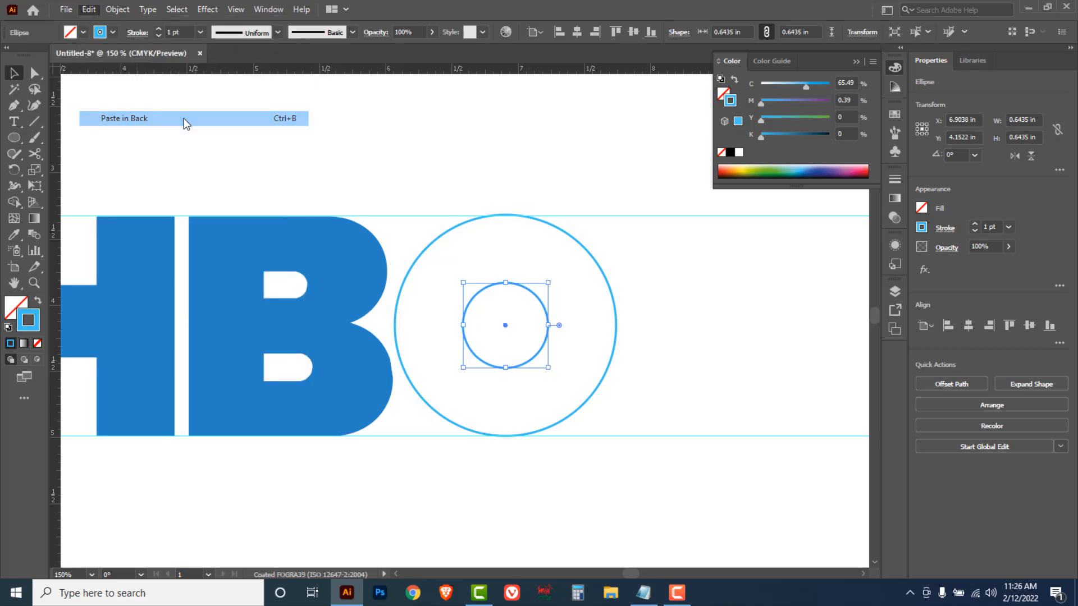
Select all three concentric circles and apply the B's blue fill to them with the Eyedropper
drag(565, 306, 515, 320)
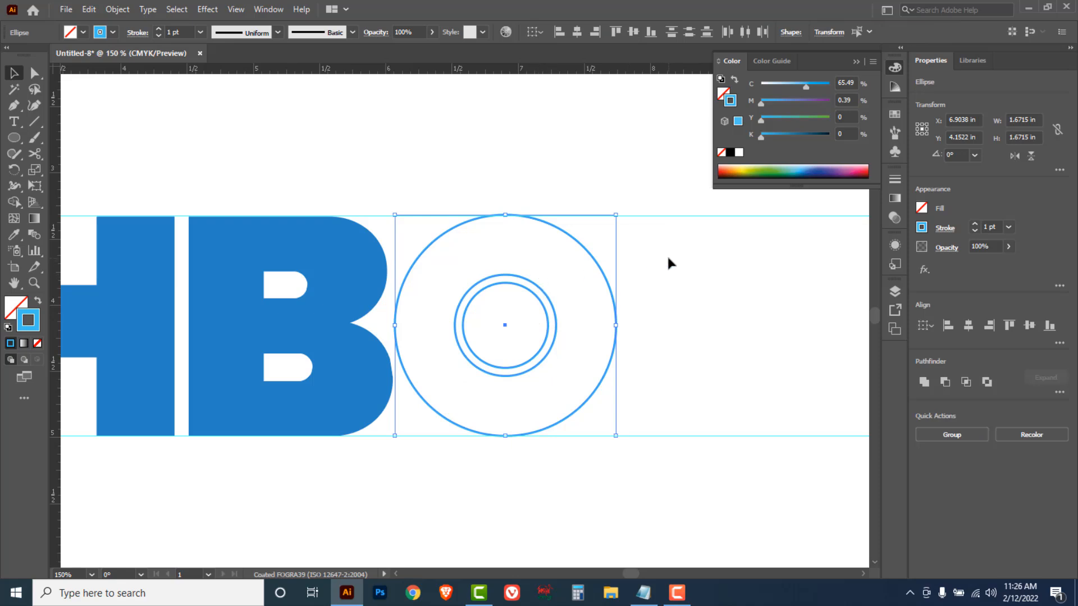
click(14, 236)
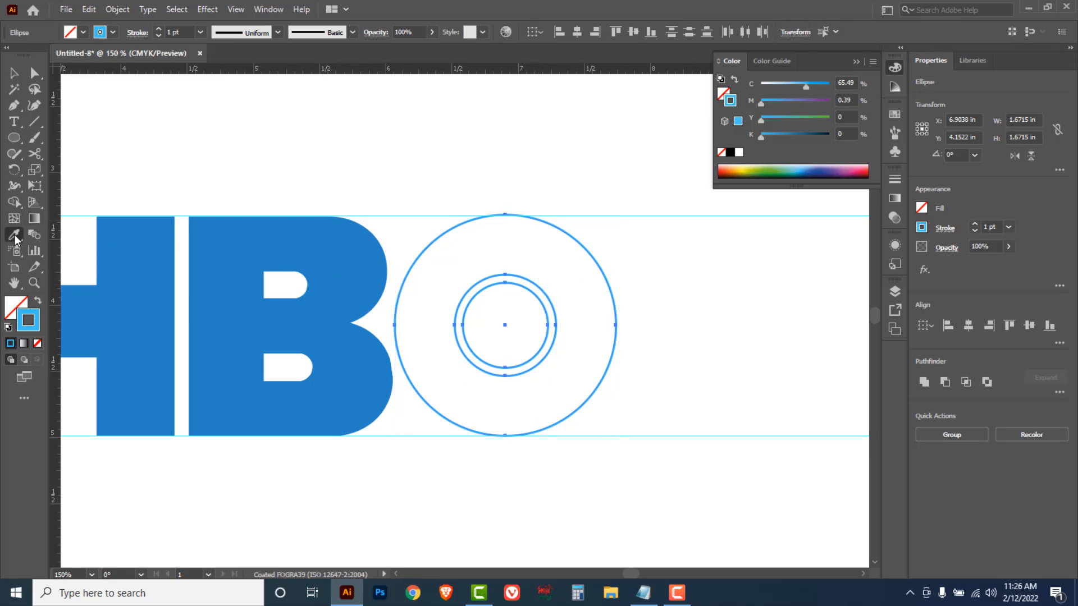
click(337, 268)
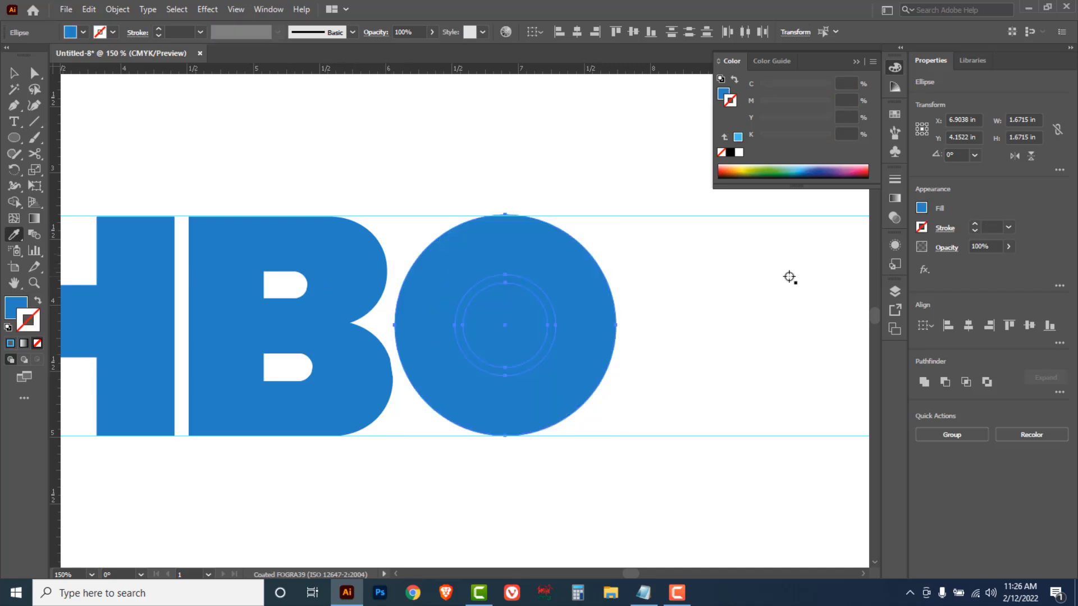
Combine the three circles into an O with a thin white ring using the Pathfinder Exclude operation
click(277, 10)
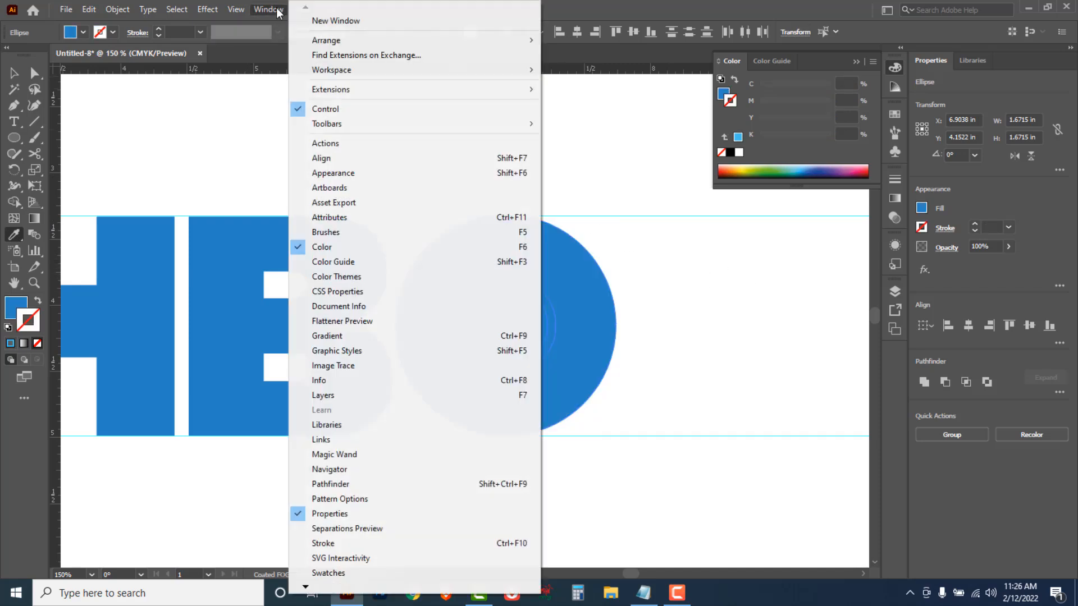
click(321, 158)
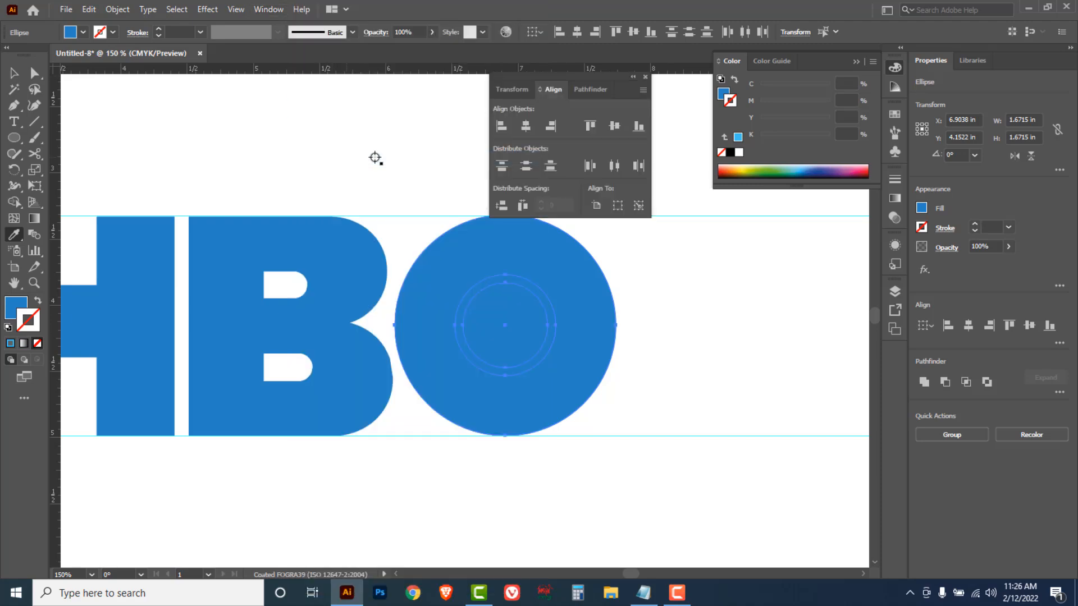
click(588, 90)
key(v)
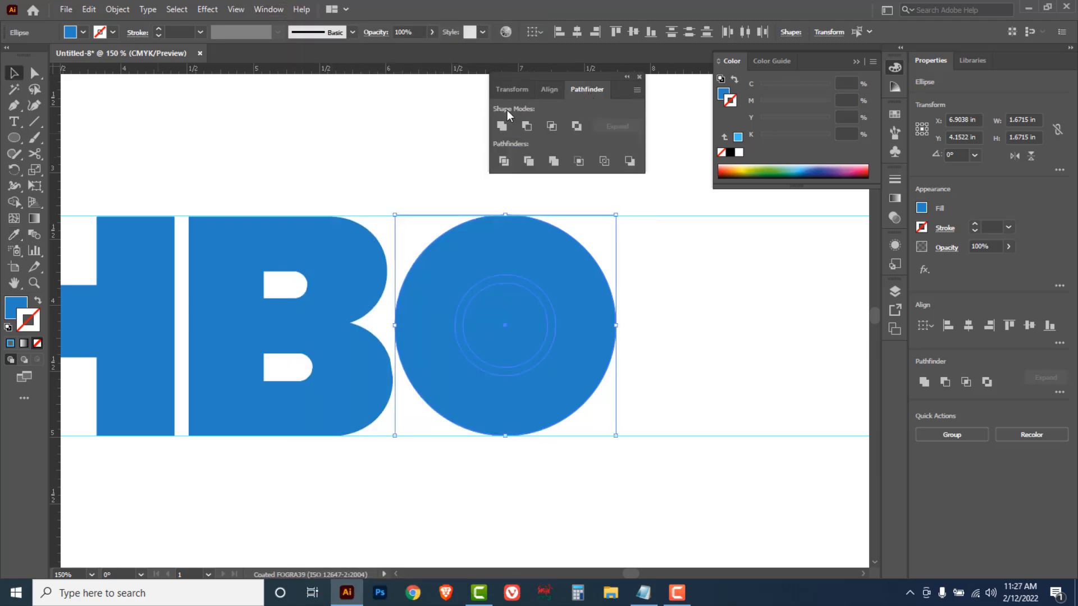
click(577, 126)
drag(570, 281, 610, 308)
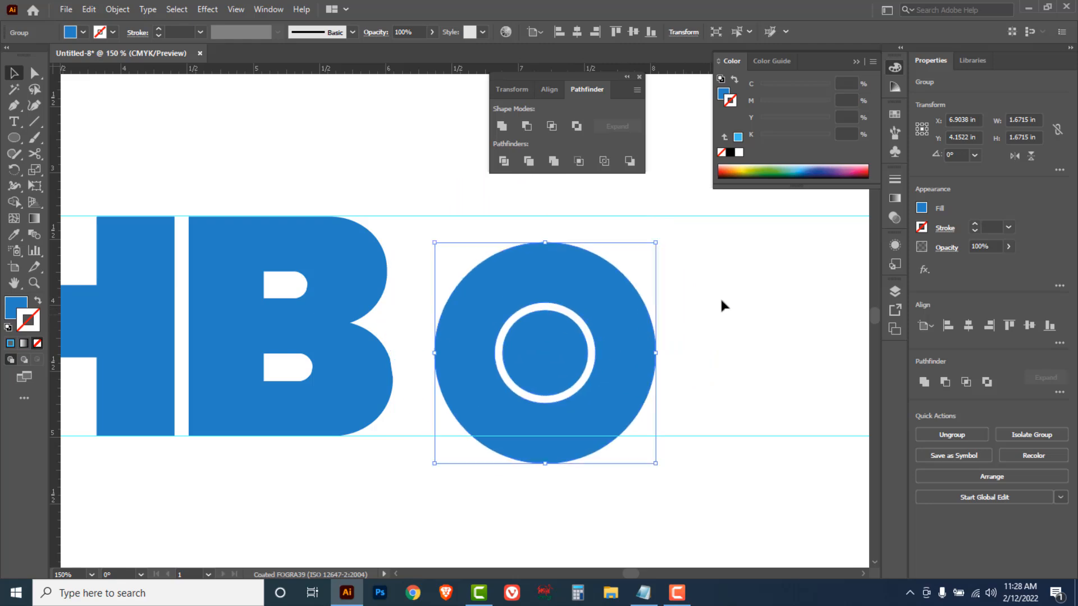
key(ctrl+shift+g)
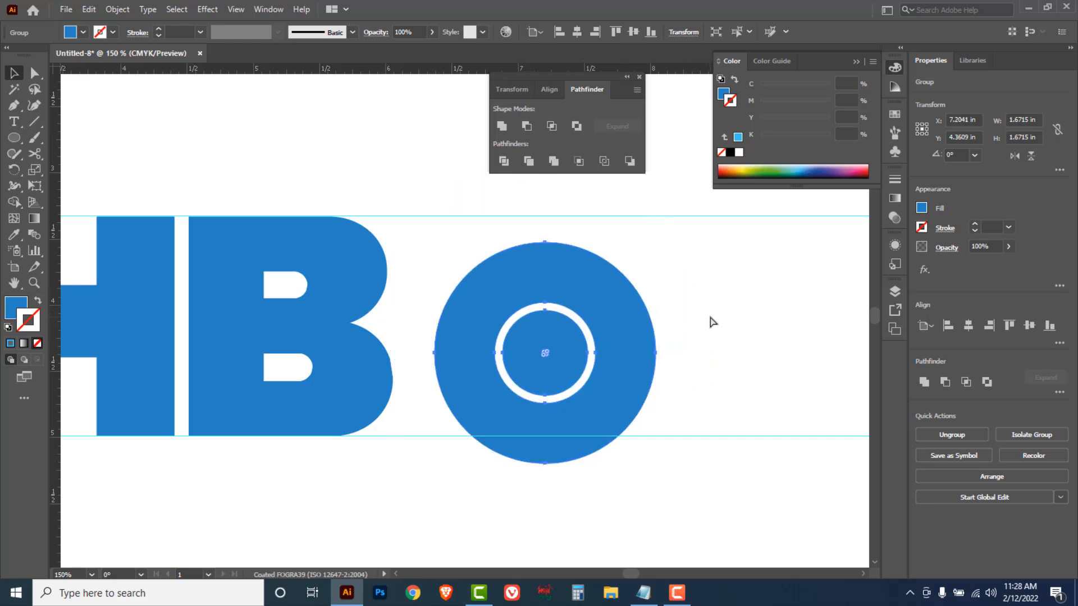
key(ctrl+z)
key(ctrl+z)
key(ctrl+z)
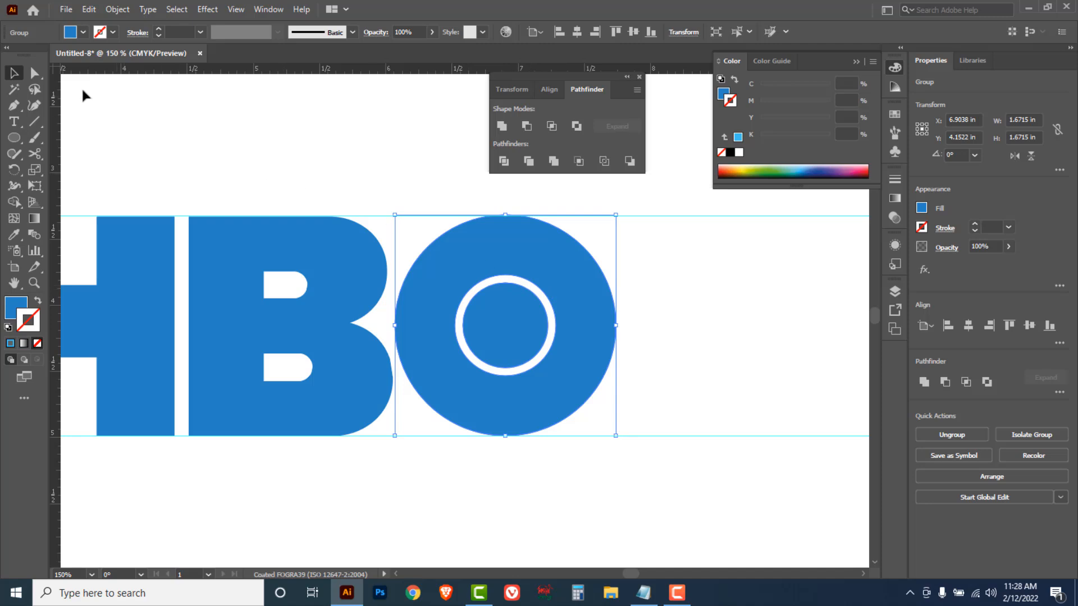
In outline view, directly select the O's two inner circles, enlarge them about their centre to about 0.81 in, and return to preview
click(39, 73)
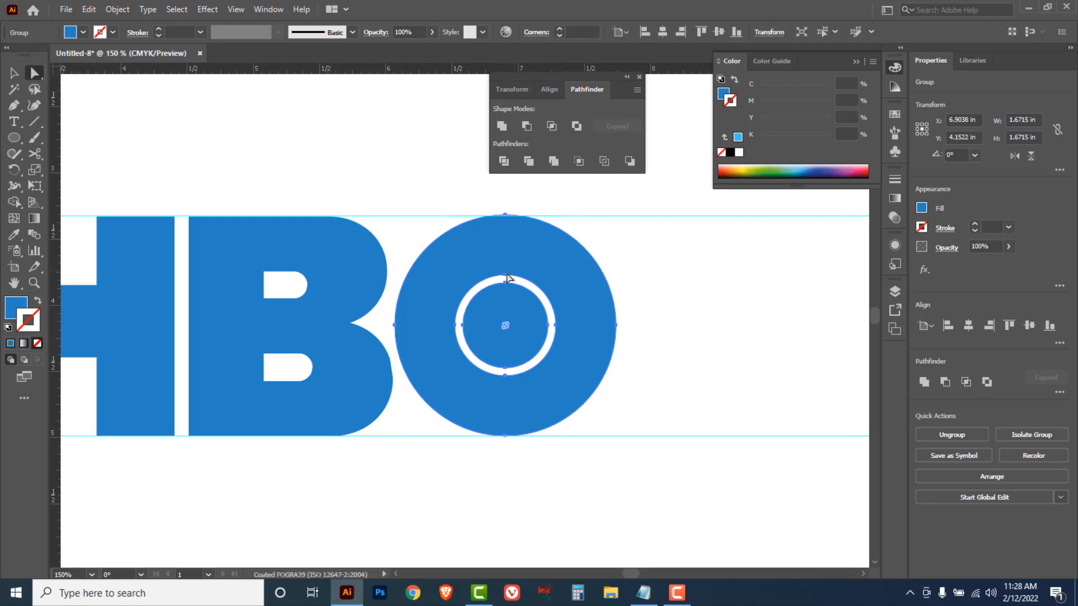
key(ctrl+y)
click(452, 269)
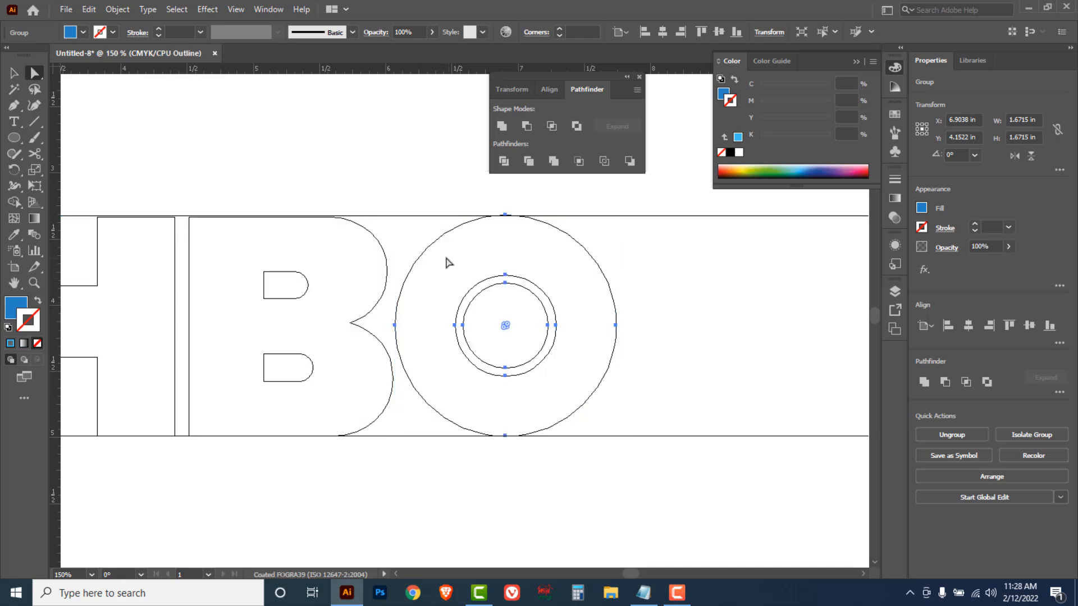
drag(437, 261, 572, 393)
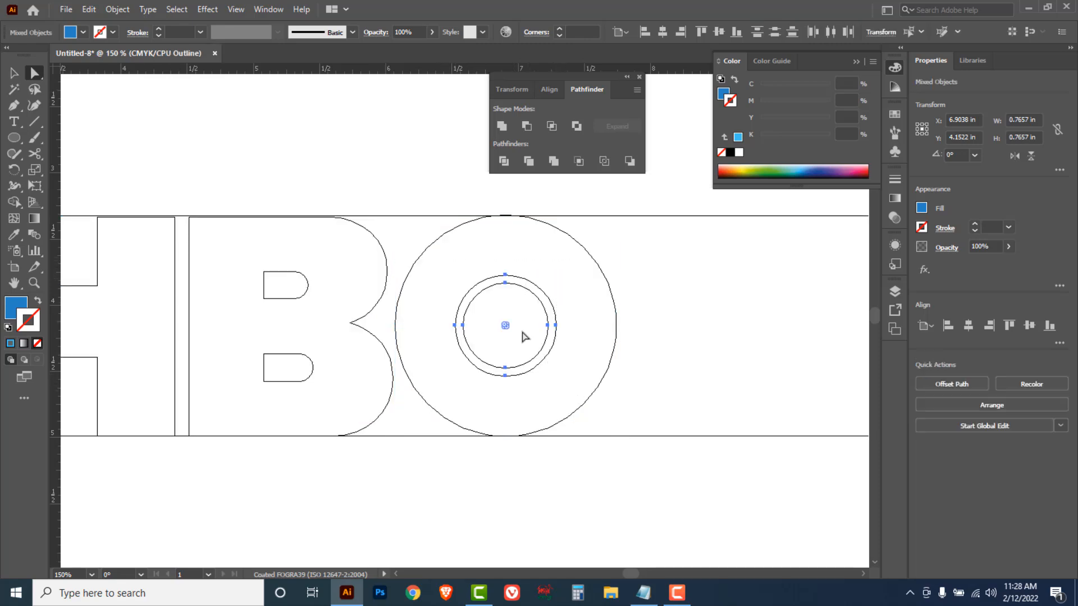
click(14, 73)
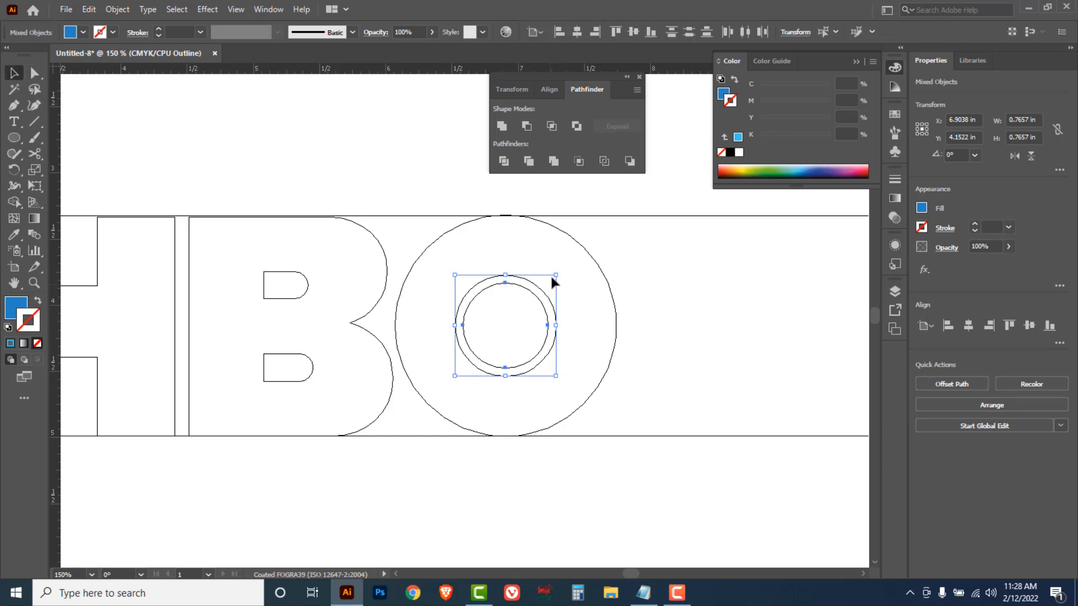
mouse_move(555, 274)
mouse_down()
mouse_move(563, 258)
mouse_move(558, 272)
mouse_up()
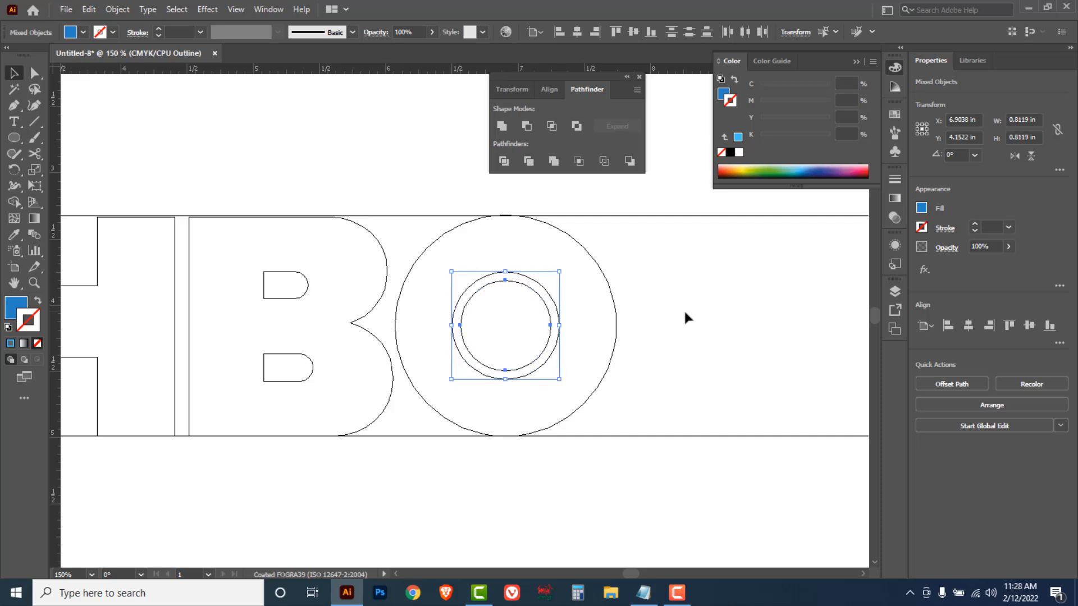
key(ctrl+y)
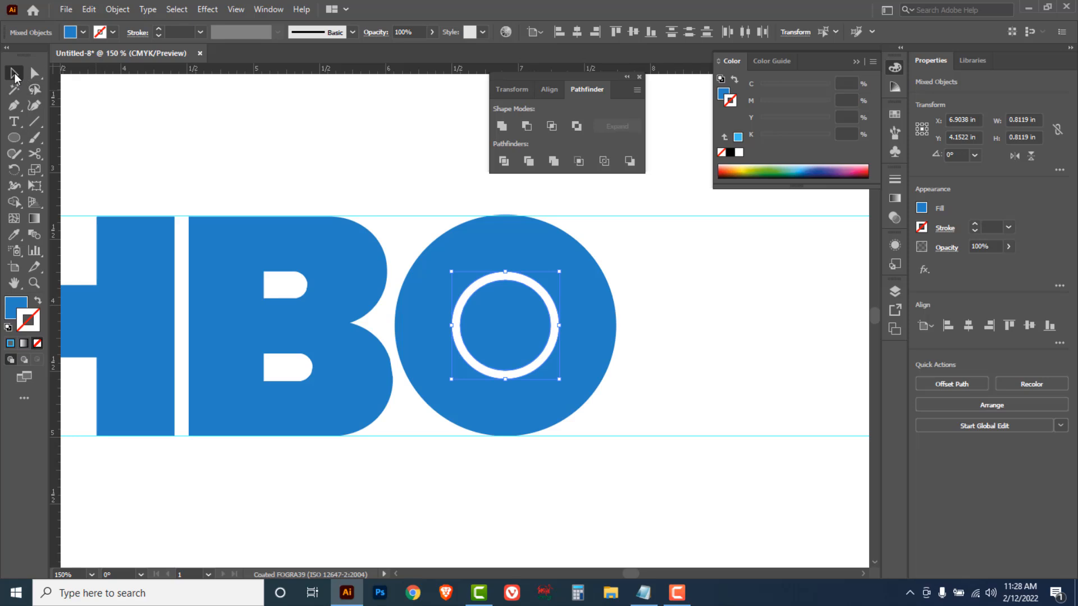
click(257, 147)
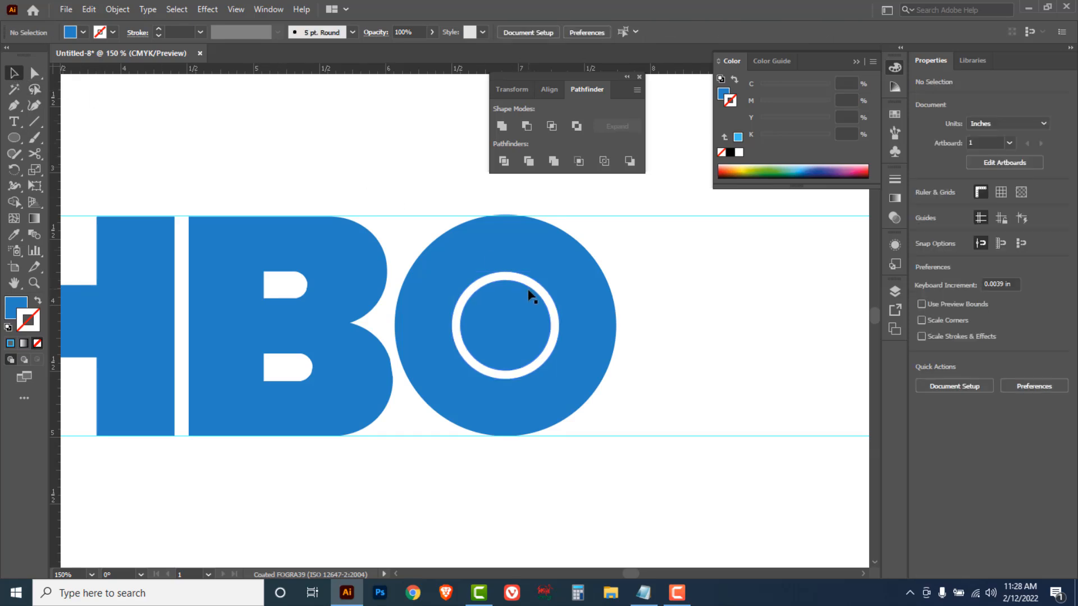
Select and delete the two horizontal guides along the HBO letters' edges
ctrl+alt+click(461, 272)
drag(592, 307, 684, 292)
drag(125, 209, 140, 449)
key(Delete)
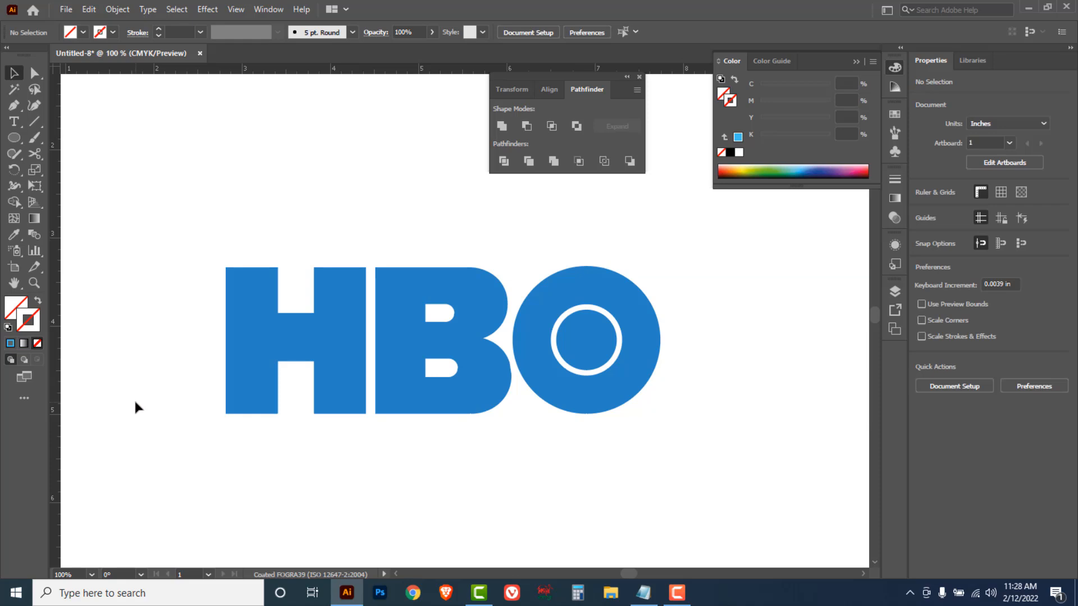
Close the floating Pathfinder panel group and duplicate the HBO logo downward into three vertically stacked copies
click(627, 77)
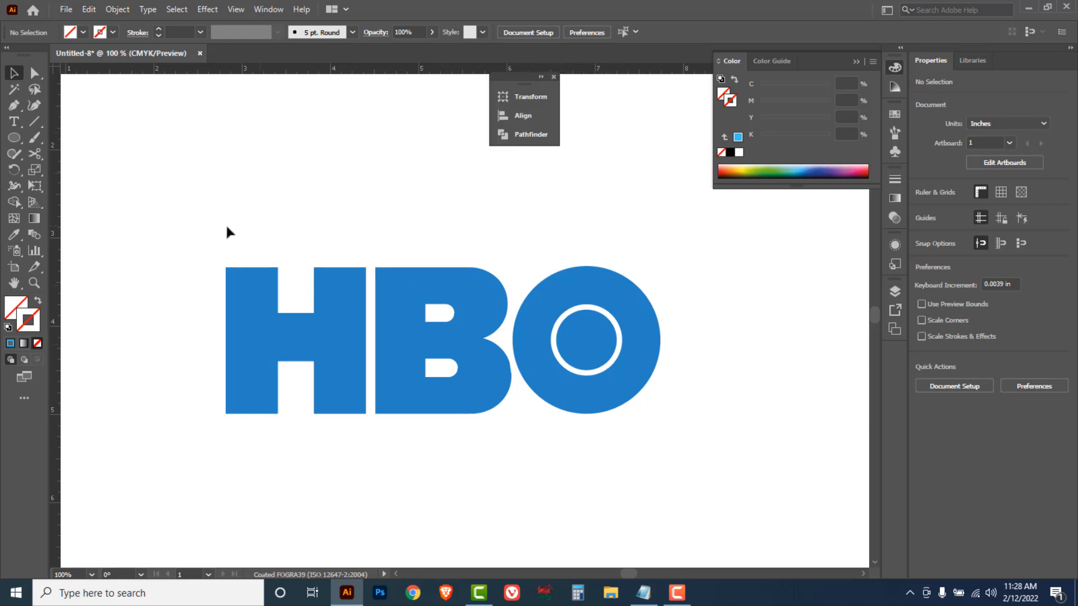
click(554, 76)
drag(220, 241, 512, 389)
key(ctrl+d)
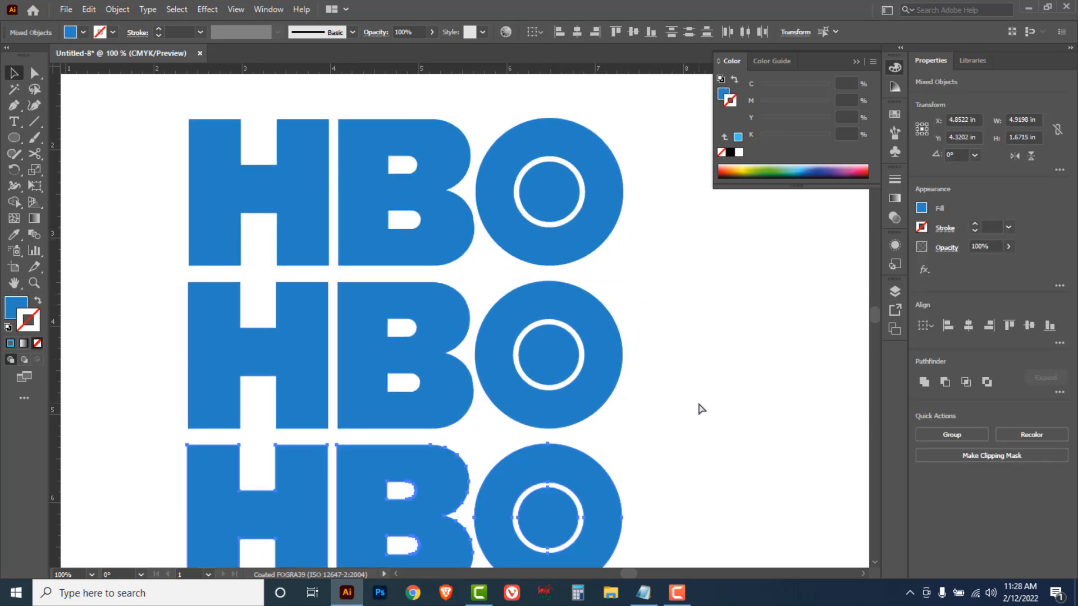
Recolour the middle HBO copy yellow with a fill of C 0, M 5, Y 100, K 0
click(705, 386)
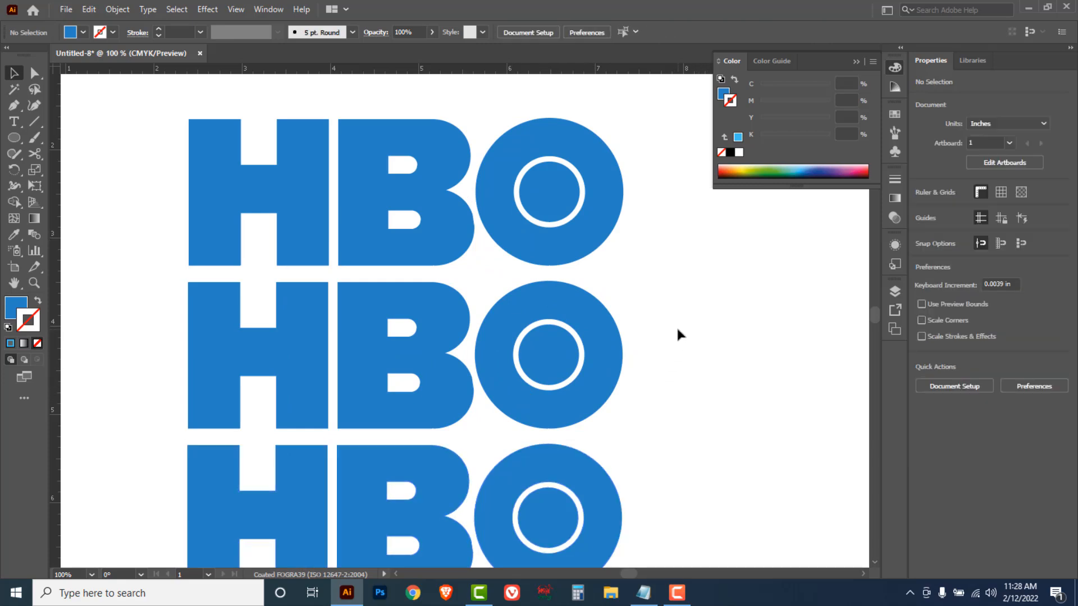
click(237, 371)
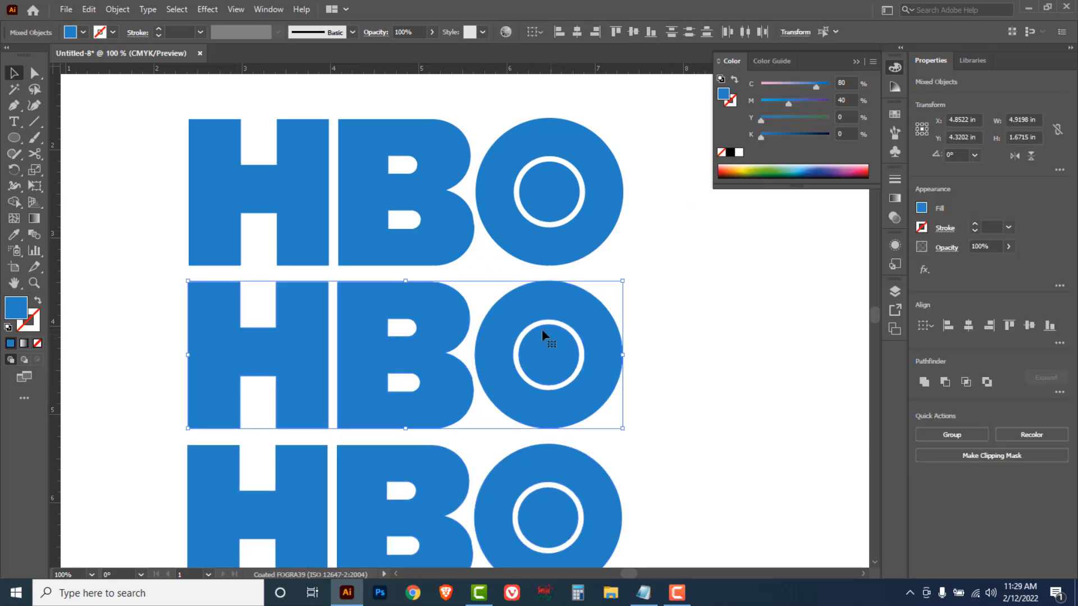
drag(818, 85, 838, 126)
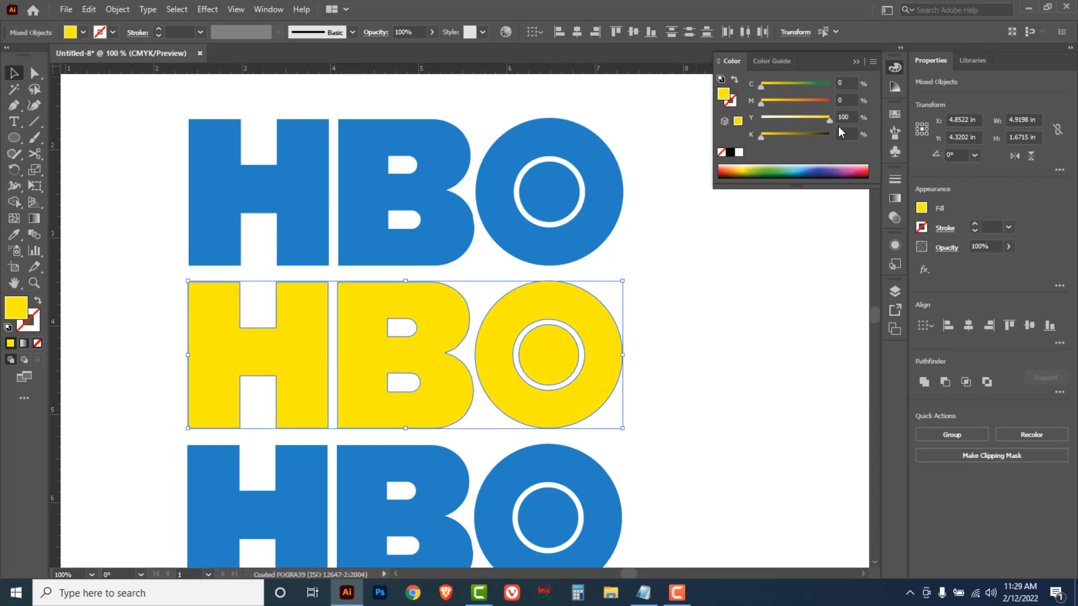
click(849, 99)
click(734, 262)
key(ctrl+z)
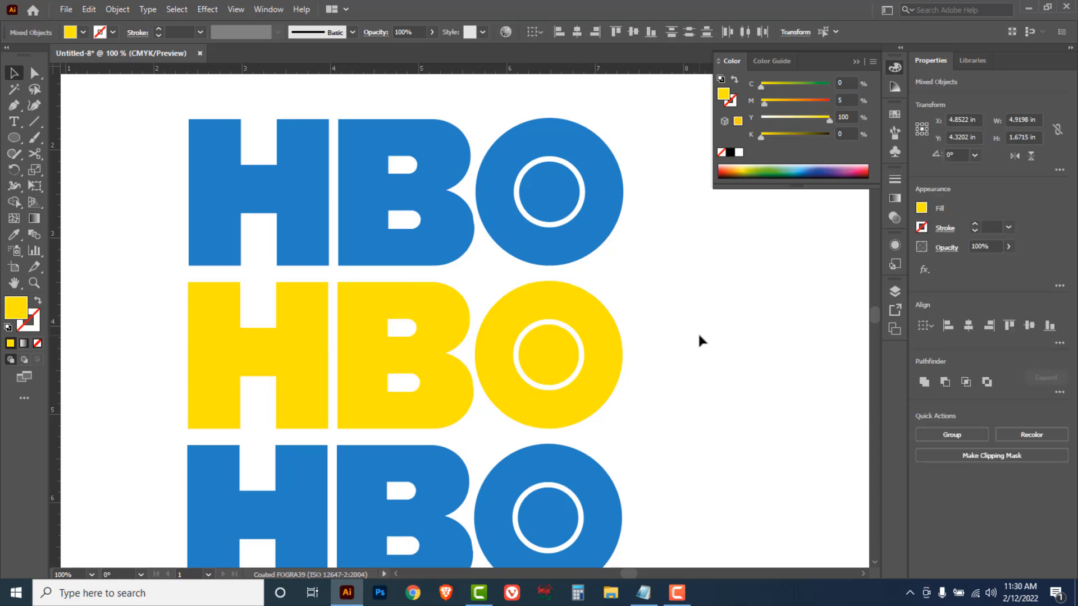
click(699, 331)
Recolour the lowest HBO copy red with a fill of C 10, M 100, Y 75, K 0
drag(689, 485, 205, 513)
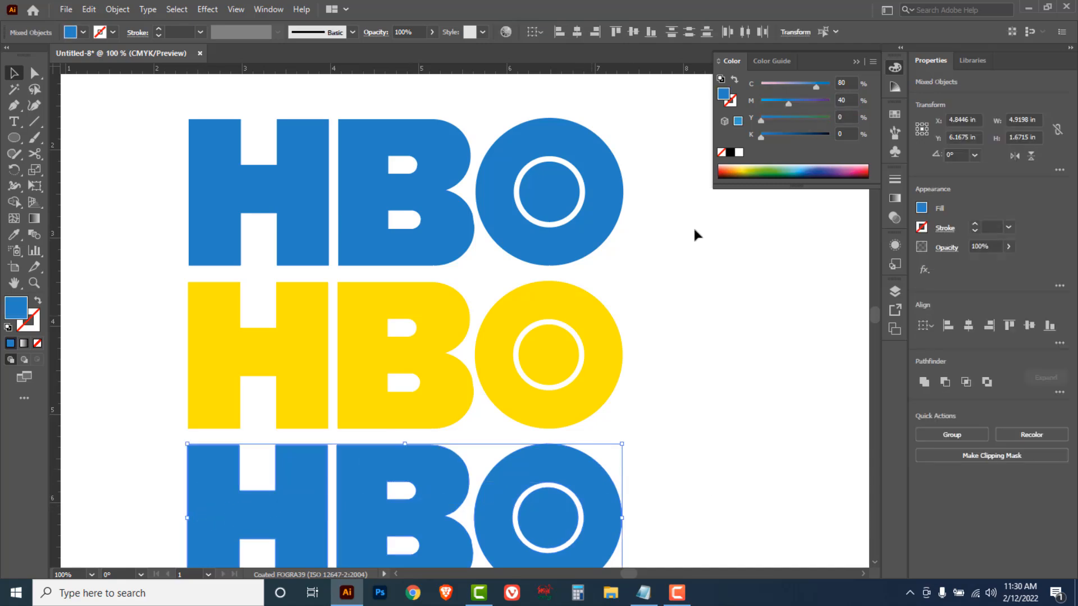
drag(729, 169, 726, 164)
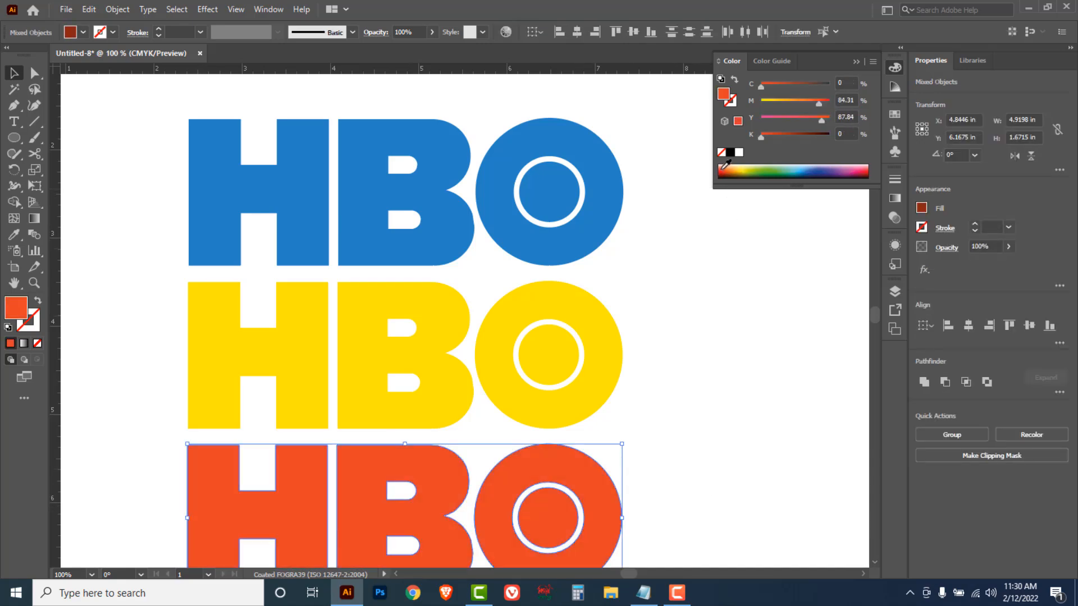
click(846, 83)
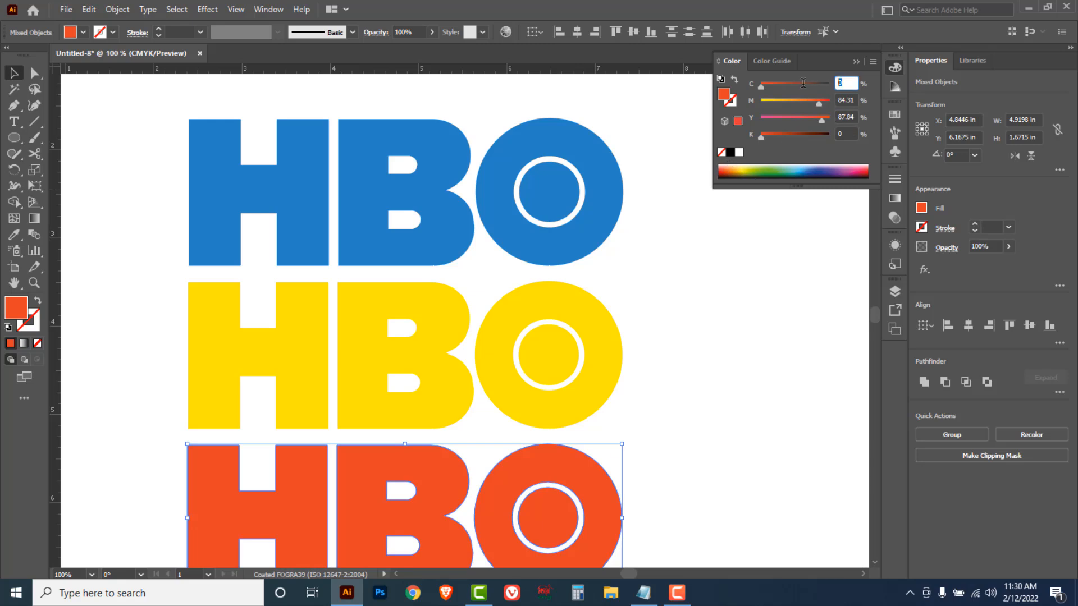
text(10)
key(Tab)
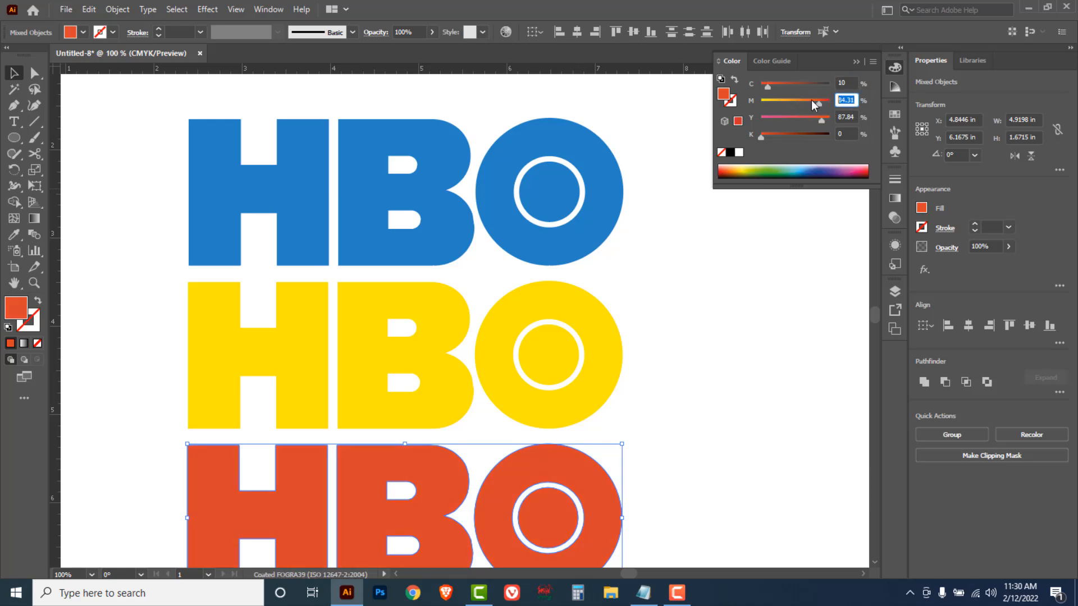
text(100)
click(856, 119)
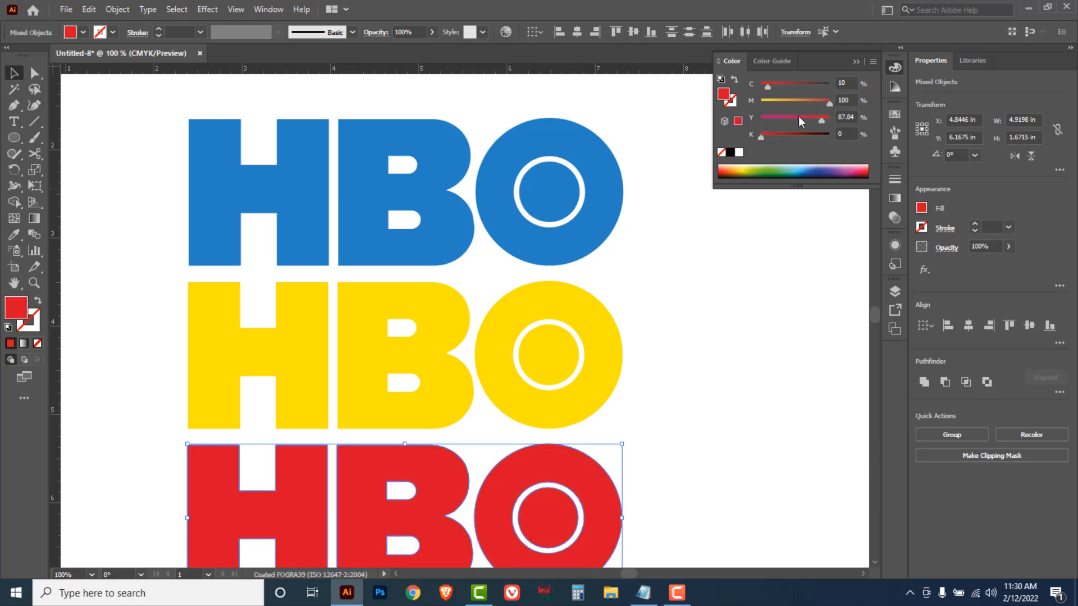
click(856, 116)
text(75)
key(Return)
click(769, 243)
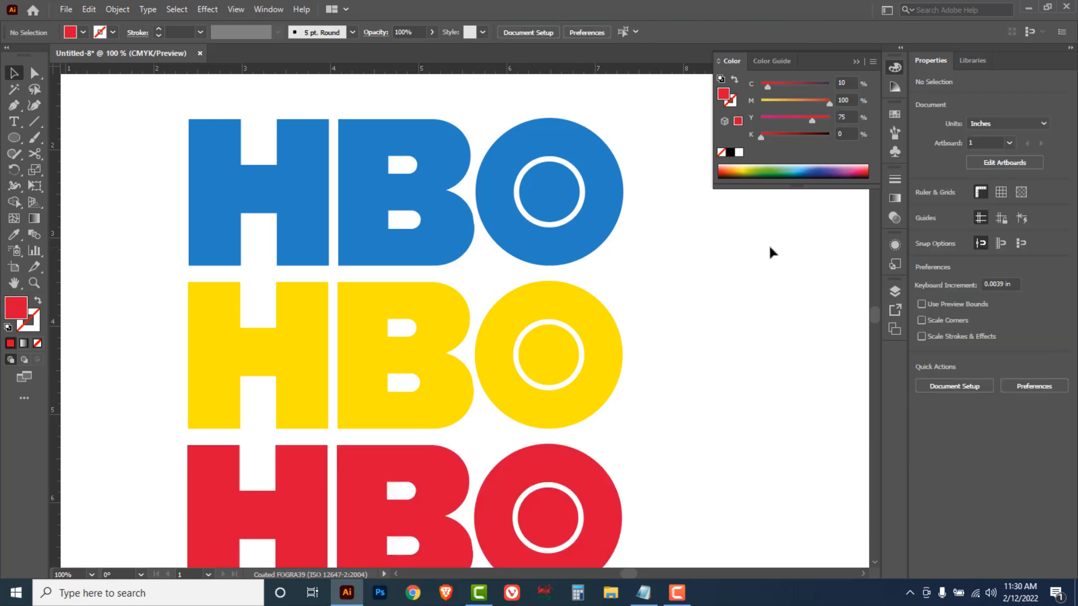
Select the yellow and red HBO copies together and delete them
drag(693, 365, 690, 342)
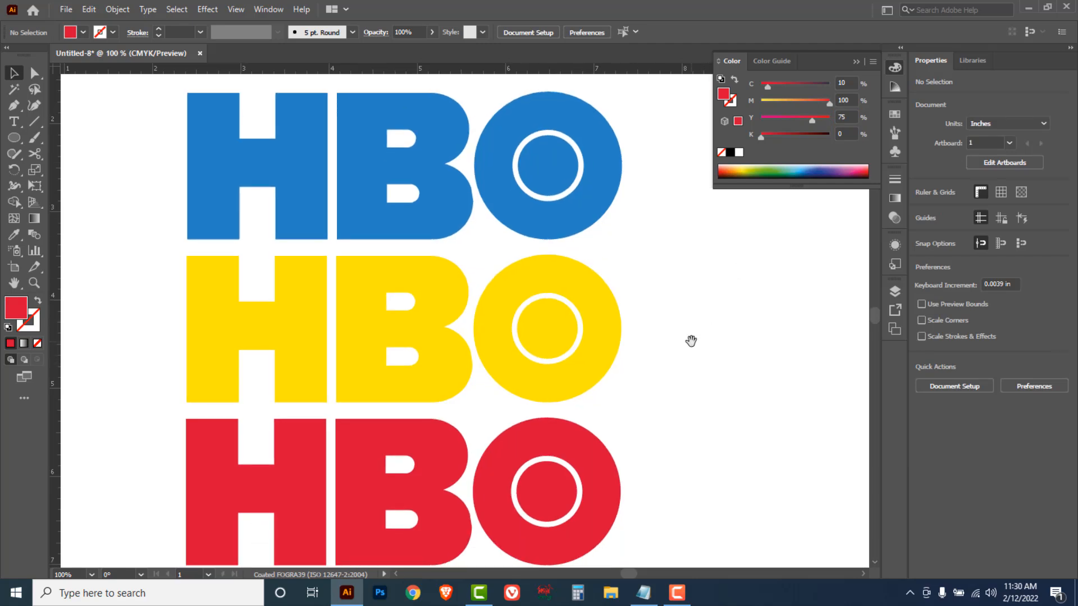
ctrl+alt+click(689, 316)
drag(436, 318, 583, 316)
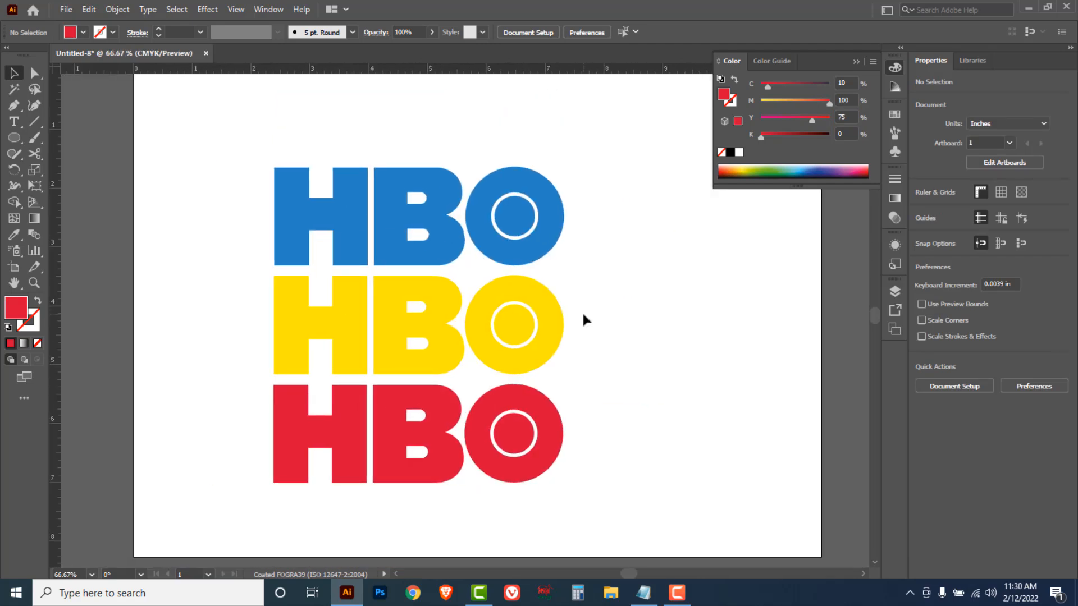
drag(632, 497, 253, 312)
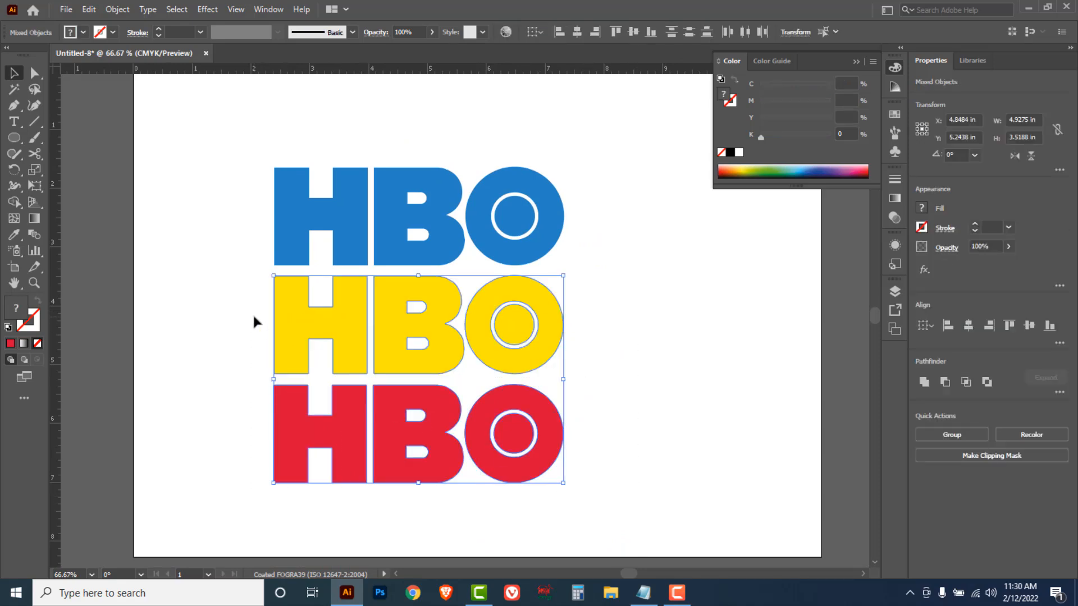
key(Delete)
Move the remaining blue HBO logo down and slightly right, closer to the artboard's centre, and deselect it
drag(282, 163, 547, 258)
drag(519, 219, 555, 306)
click(305, 374)
scroll(305, 374, up, 1)
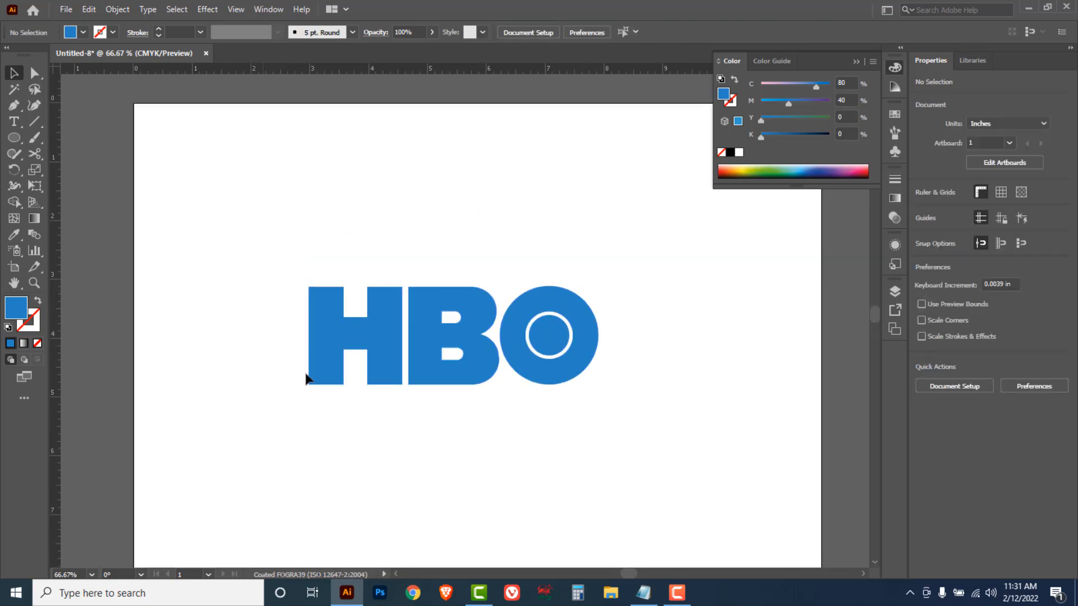
Shrink the artboard around the HBO logo to about 6.51 by 3.23 in, leaving an even margin, and exit artboard editing
click(22, 267)
drag(133, 103, 240, 237)
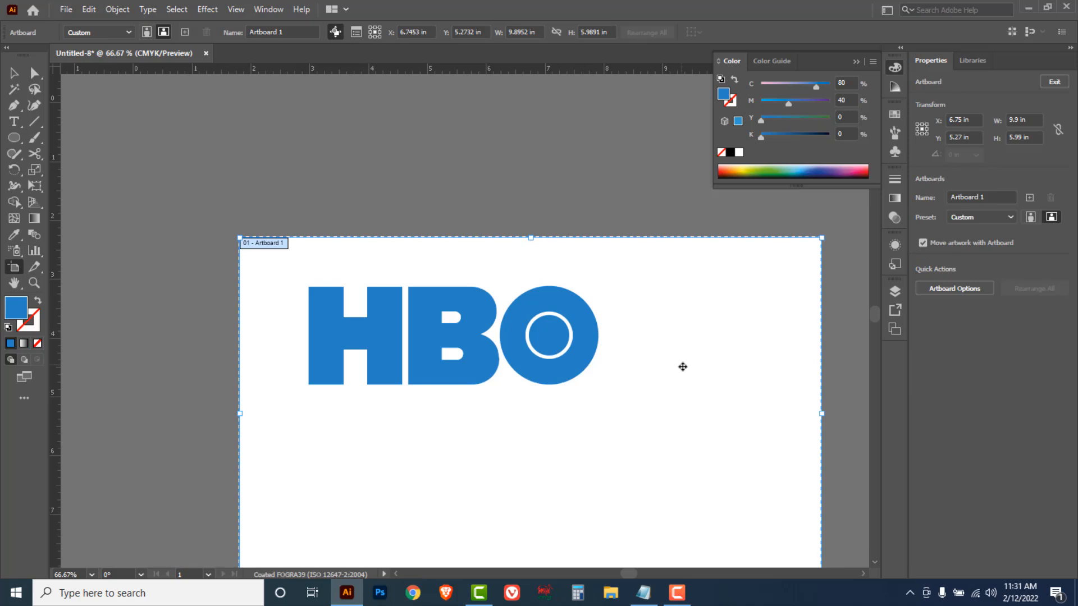
scroll(683, 366, down, 1)
drag(823, 543, 641, 384)
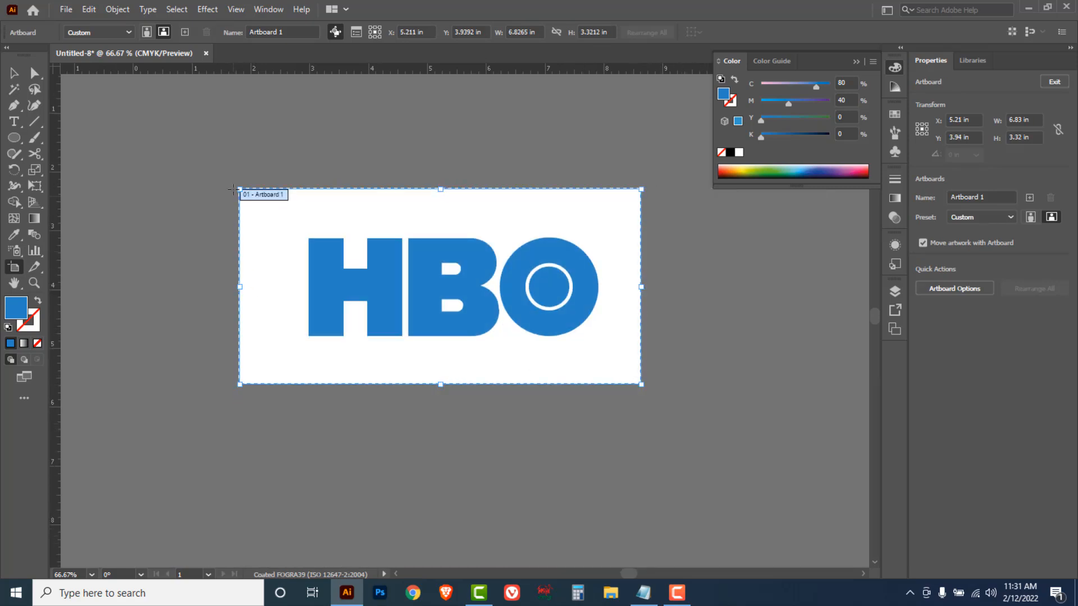
drag(240, 189, 256, 192)
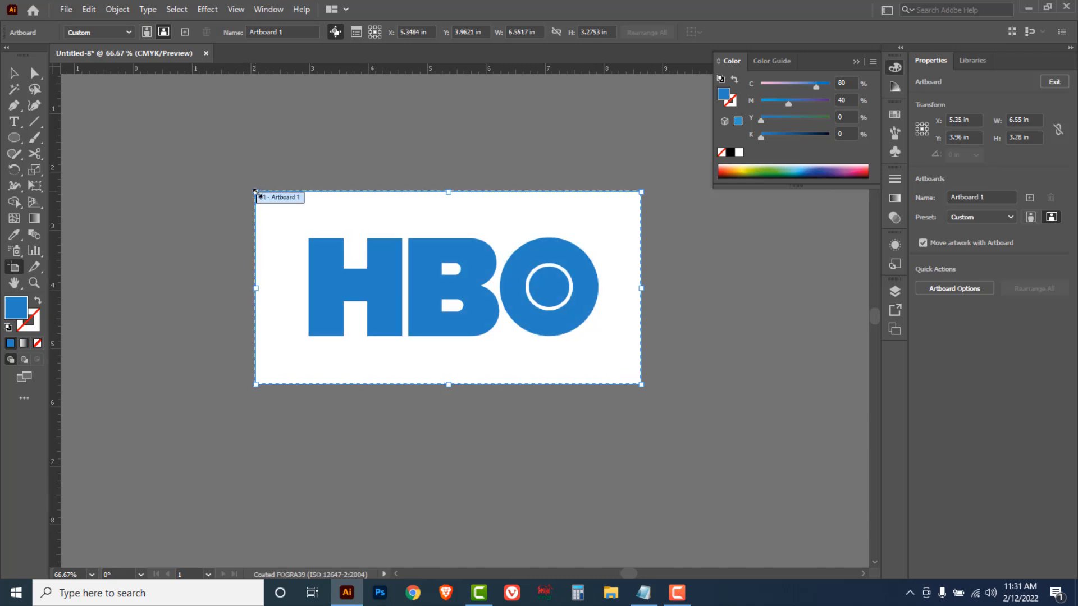
drag(642, 384, 639, 382)
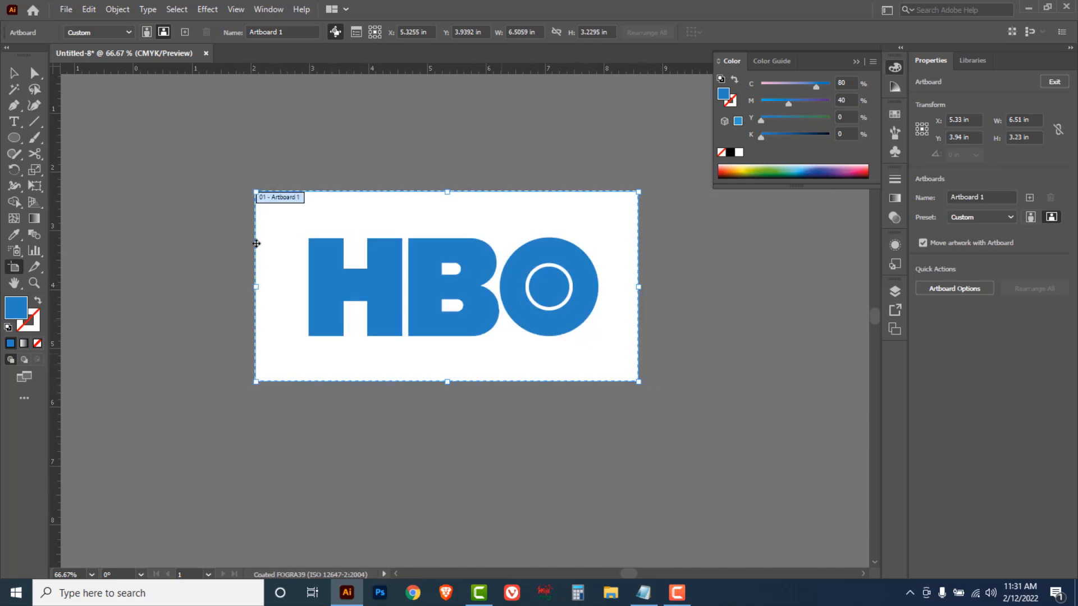
click(14, 73)
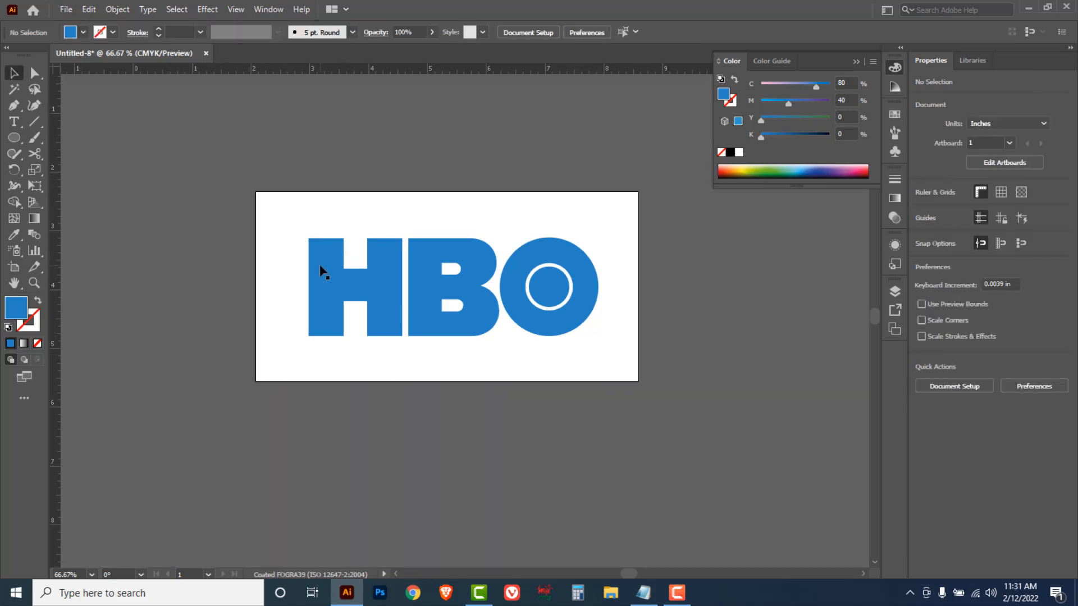
Save the document as HBO LOGO in Adobe Illustrator (AI) format with the default Illustrator 2020 options
click(64, 10)
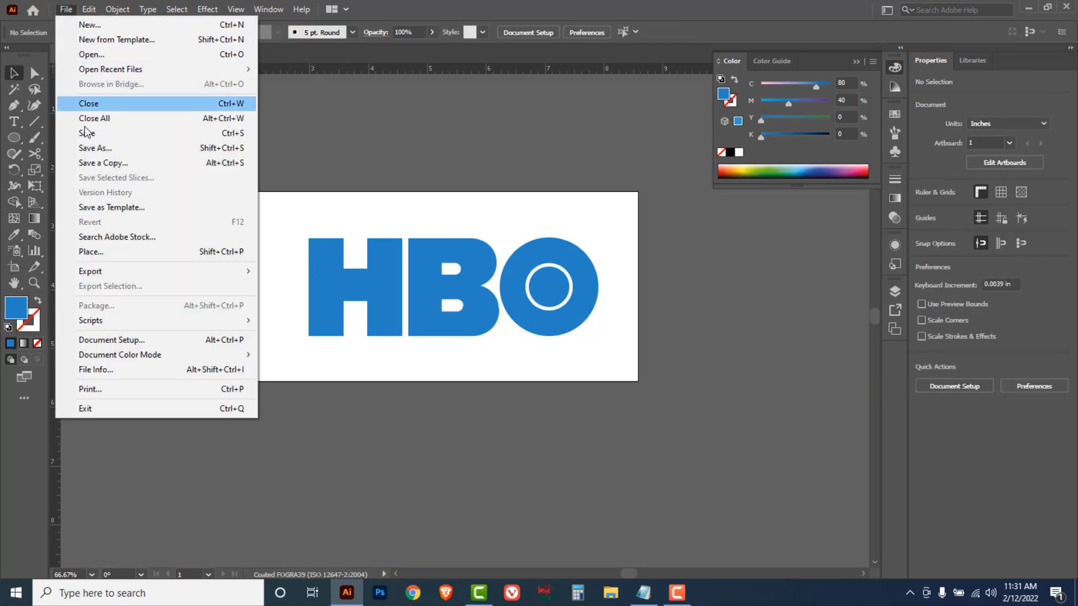
click(89, 149)
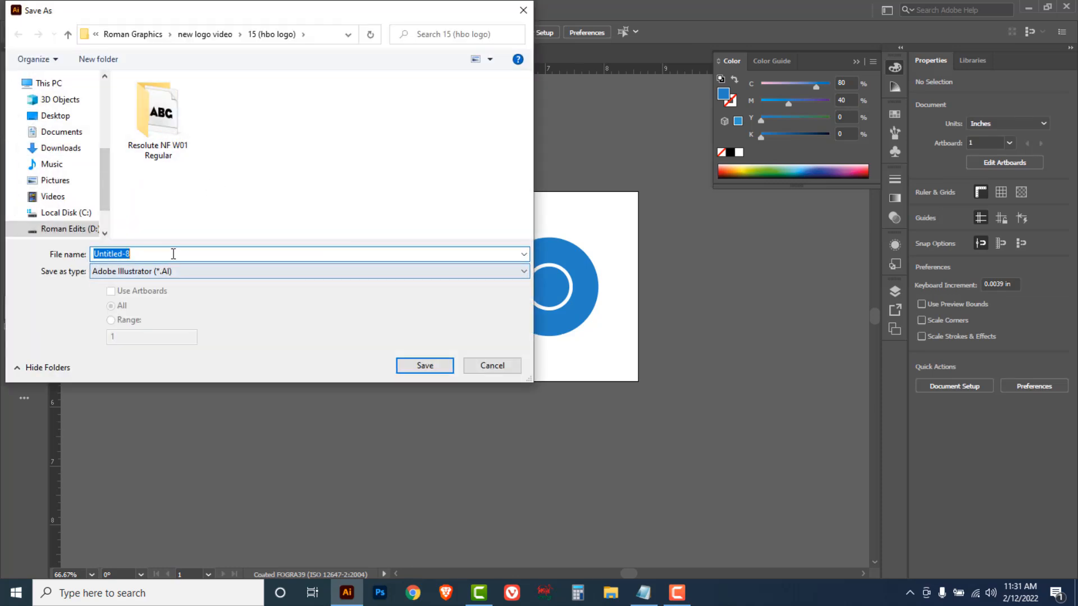
text(HBO LOGO)
click(424, 365)
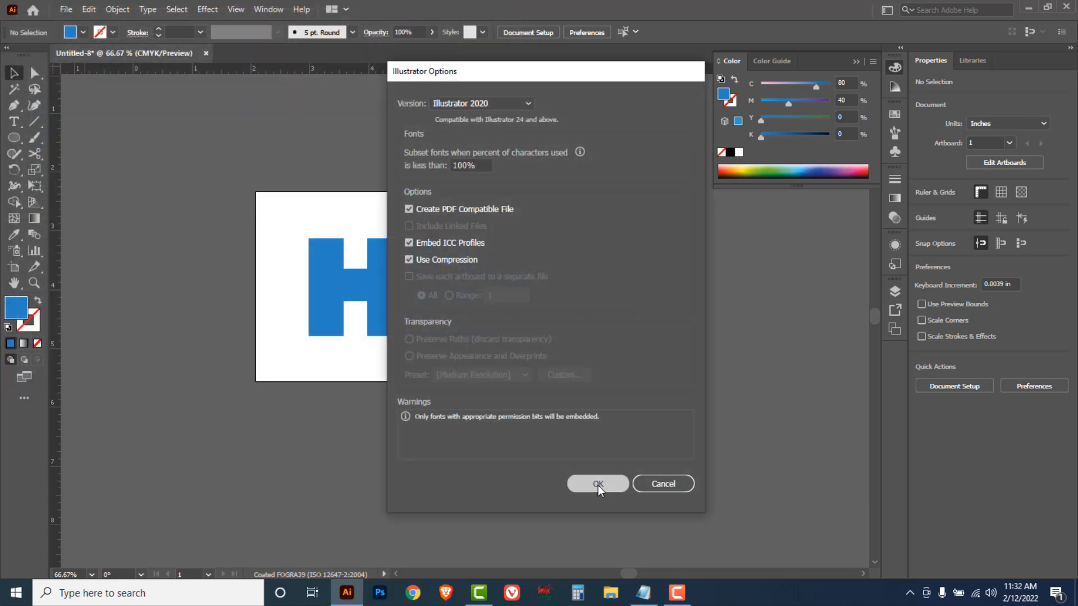
click(598, 484)
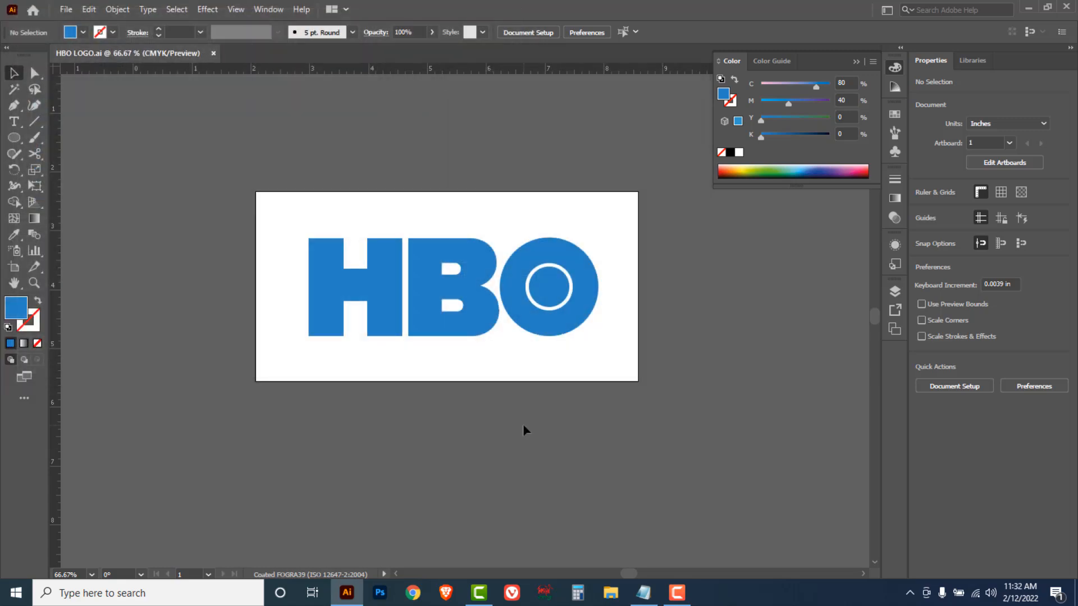
drag(224, 177, 693, 412)
click(447, 429)
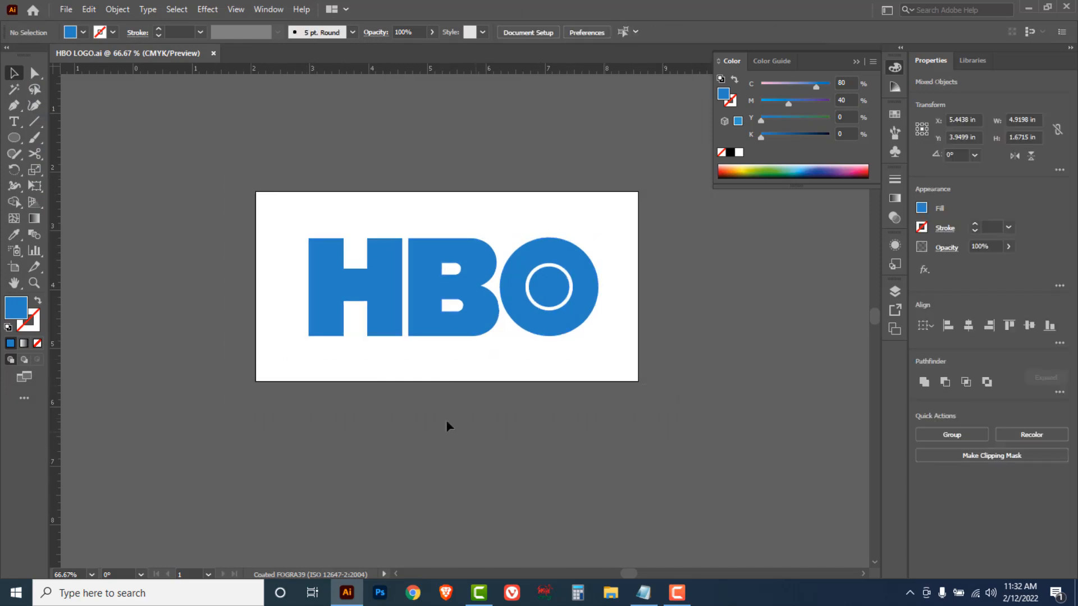
Export the logo as HBO LOGO in PNG format at High (300 ppi) resolution with a transparent background
click(67, 10)
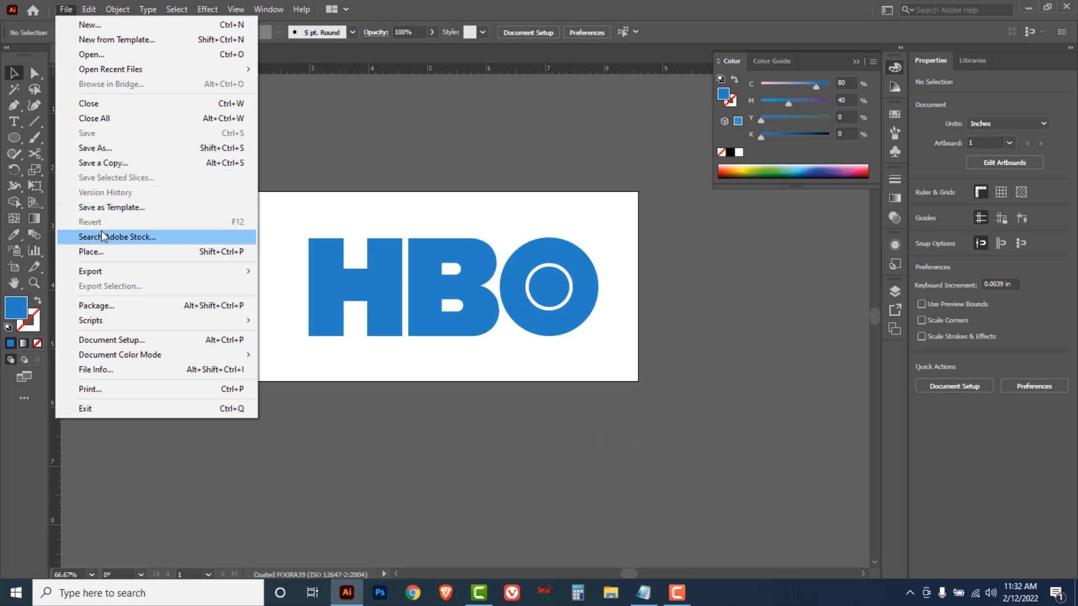
mouse_move(101, 273)
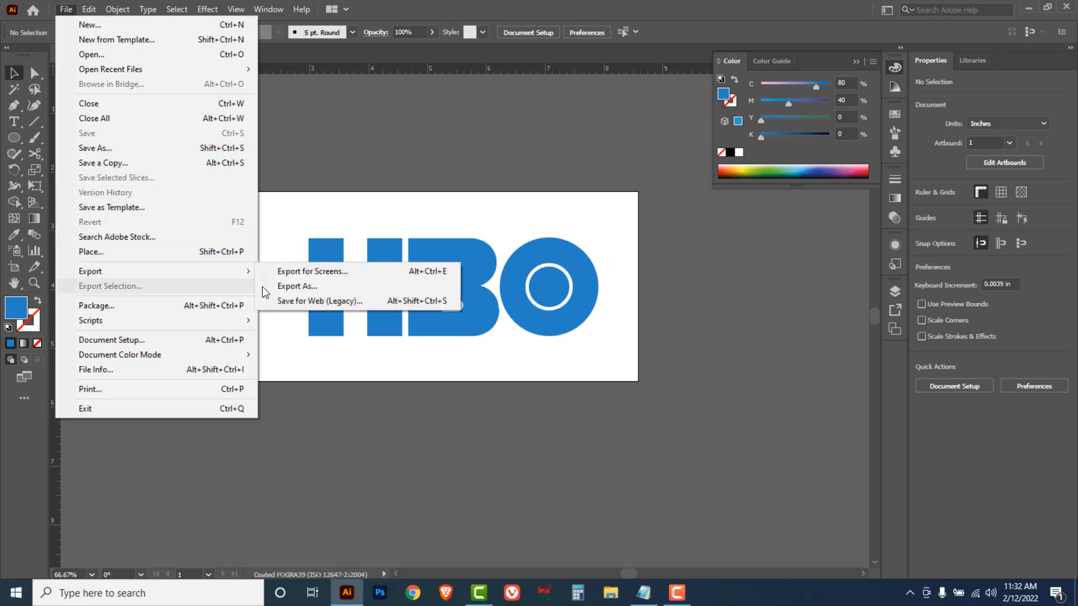
click(302, 287)
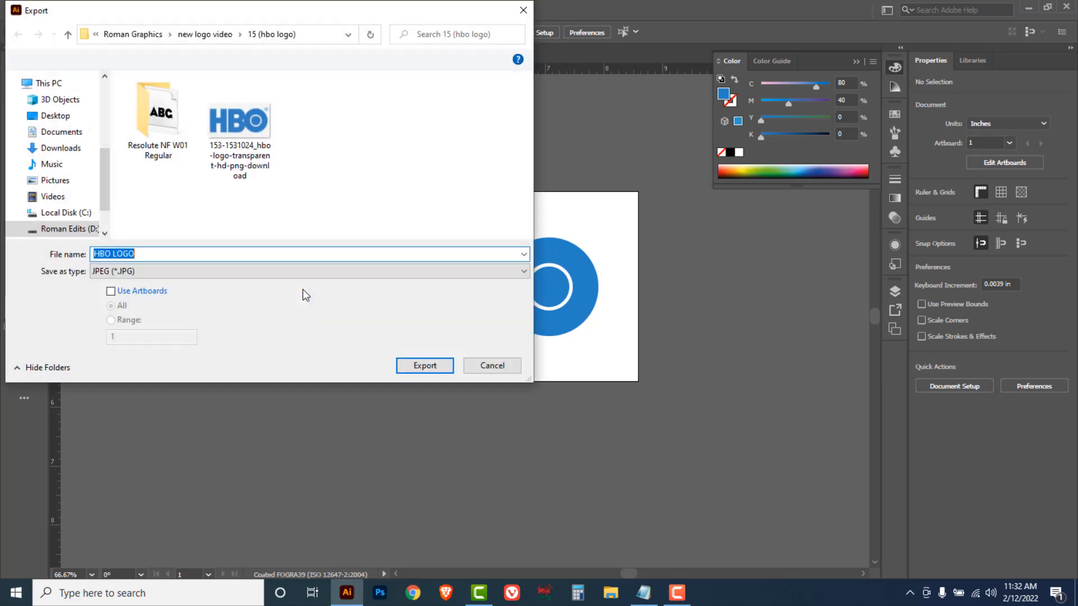
click(264, 275)
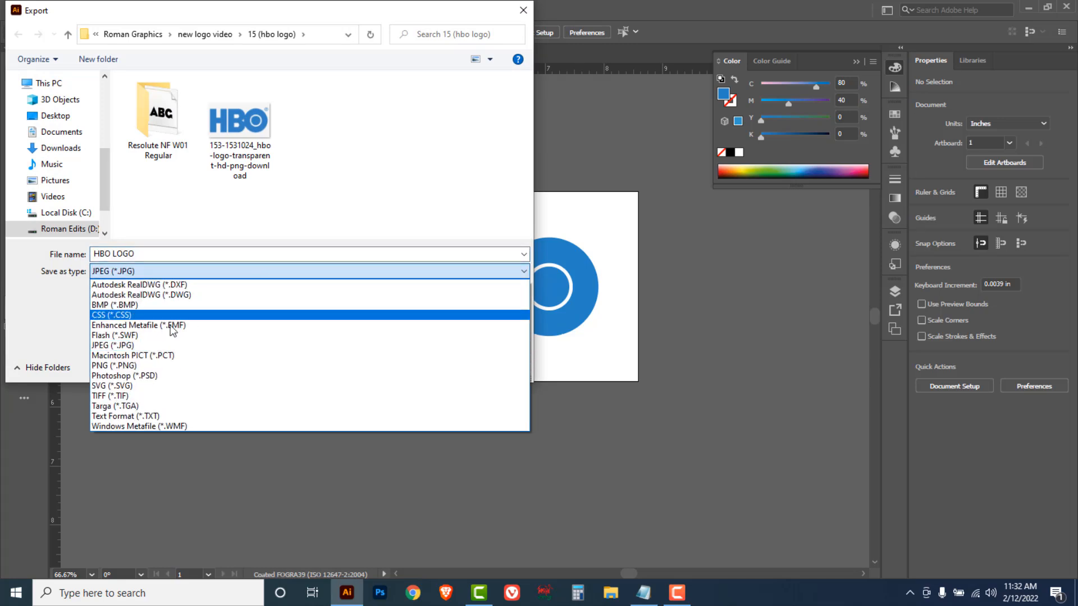
click(132, 366)
click(427, 366)
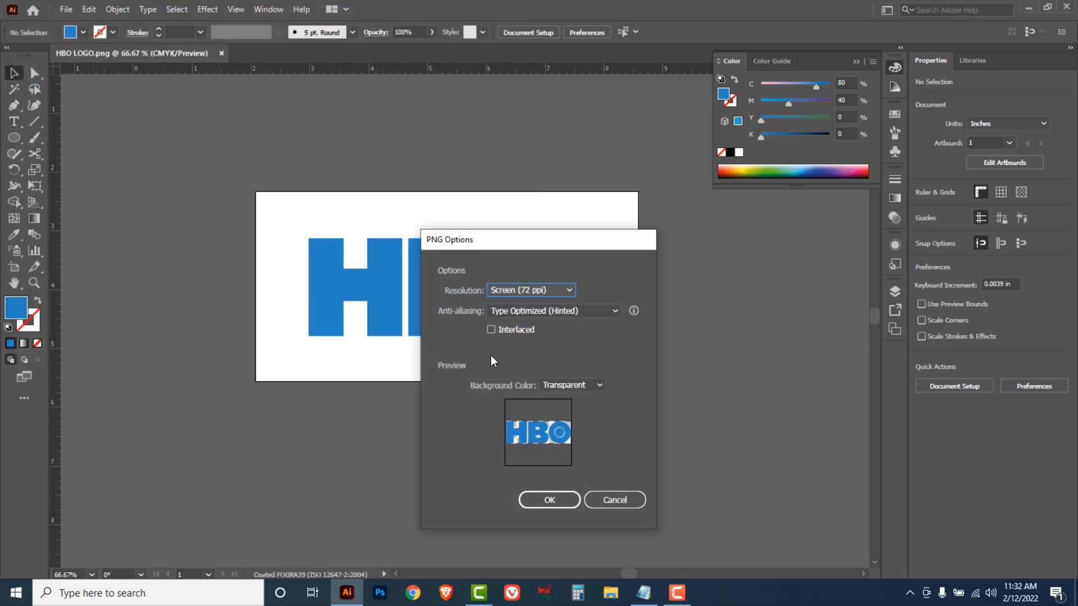
click(570, 290)
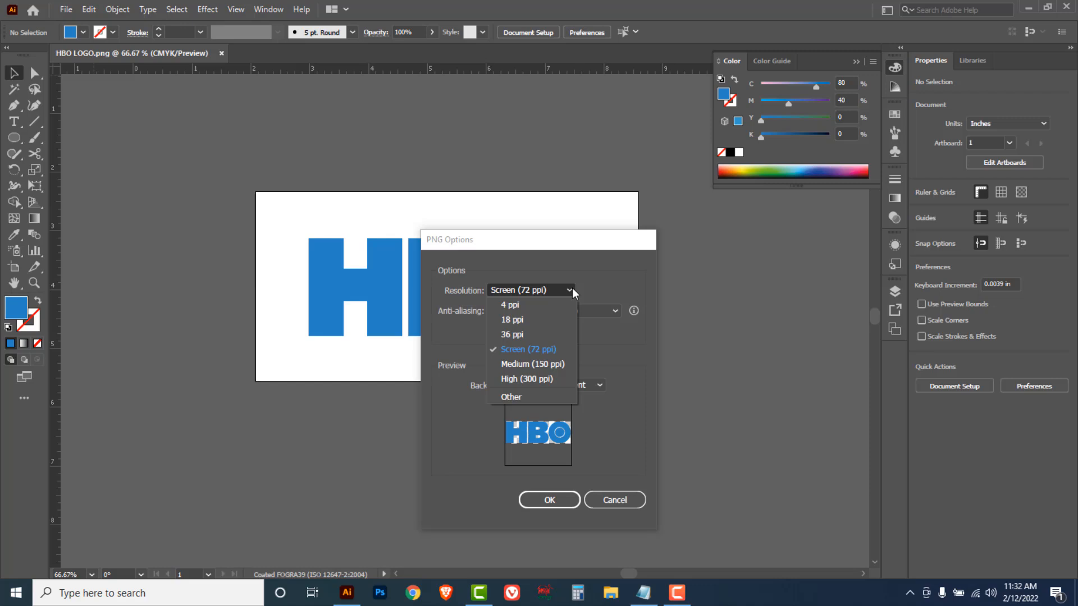
click(534, 380)
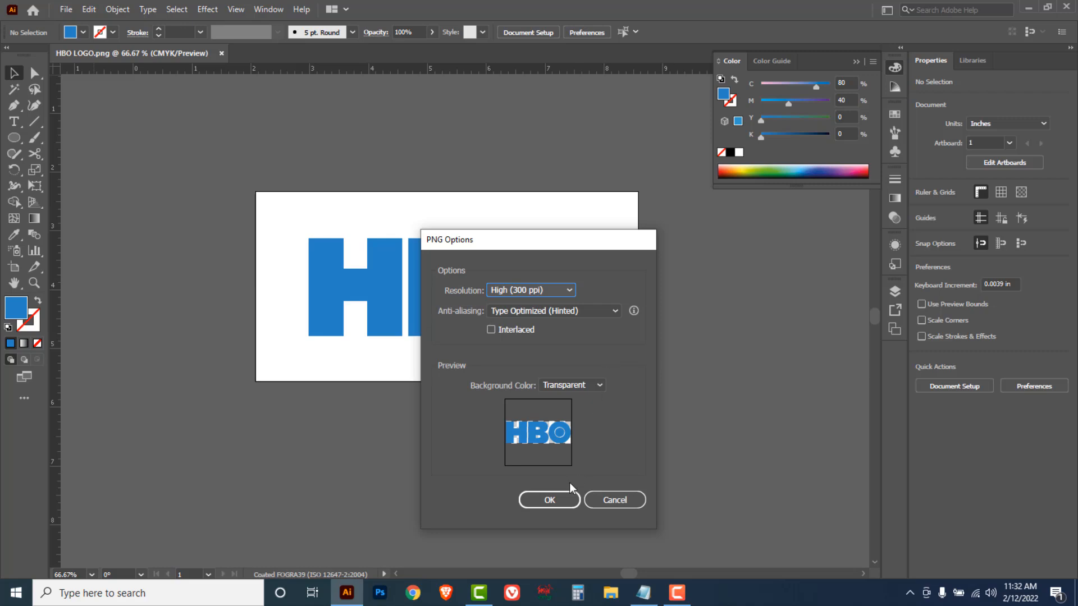
click(548, 501)
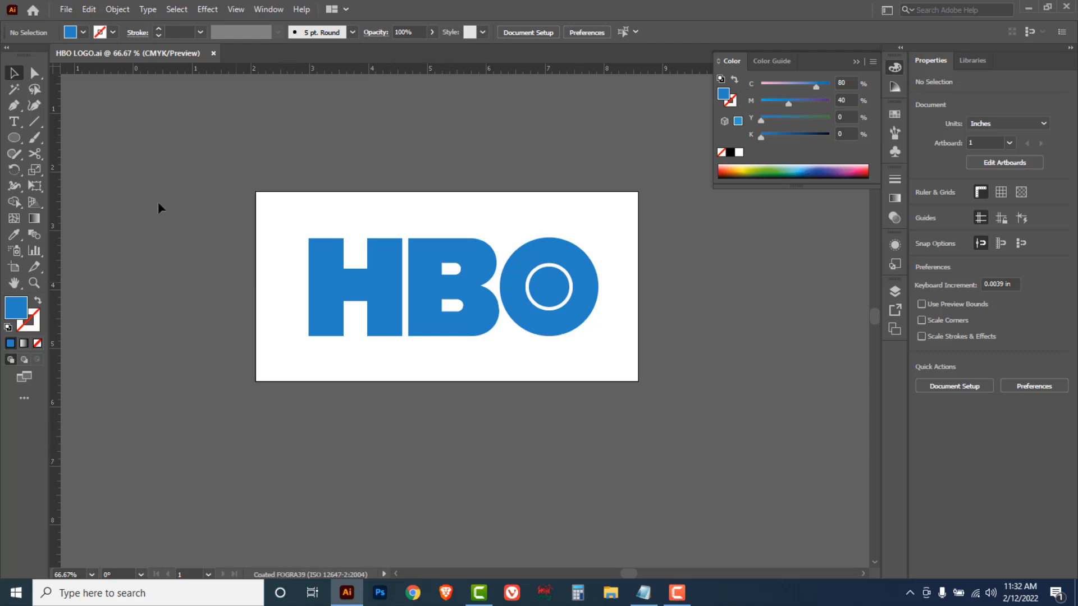
Open the exported HBO LOGO.png in the Photos app from the file-opening dialog and examine its letter edges up close
click(65, 9)
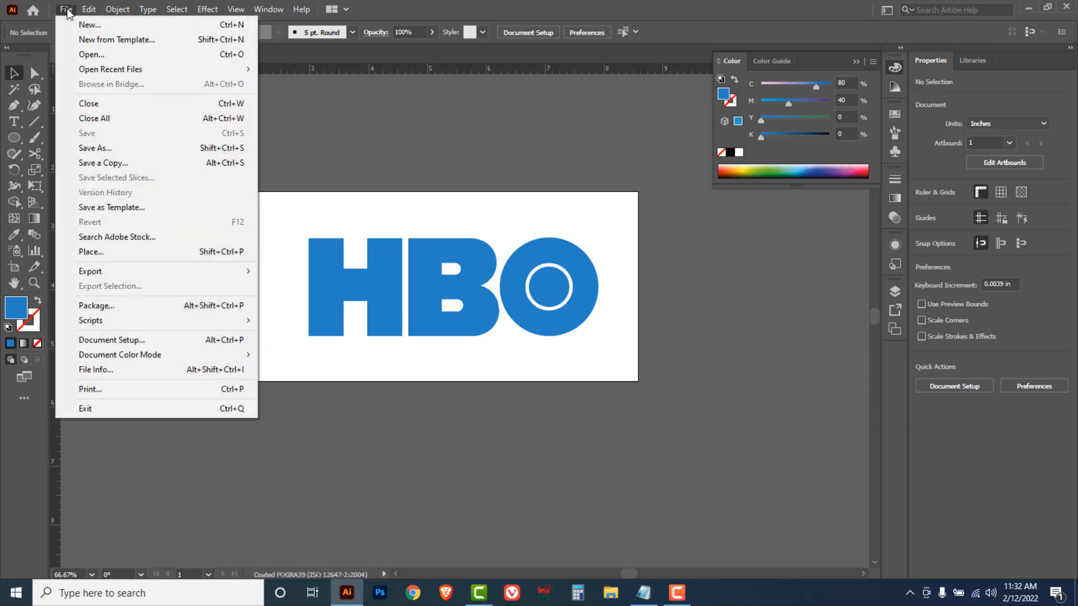
click(92, 55)
click(191, 128)
right_click(184, 118)
click(227, 151)
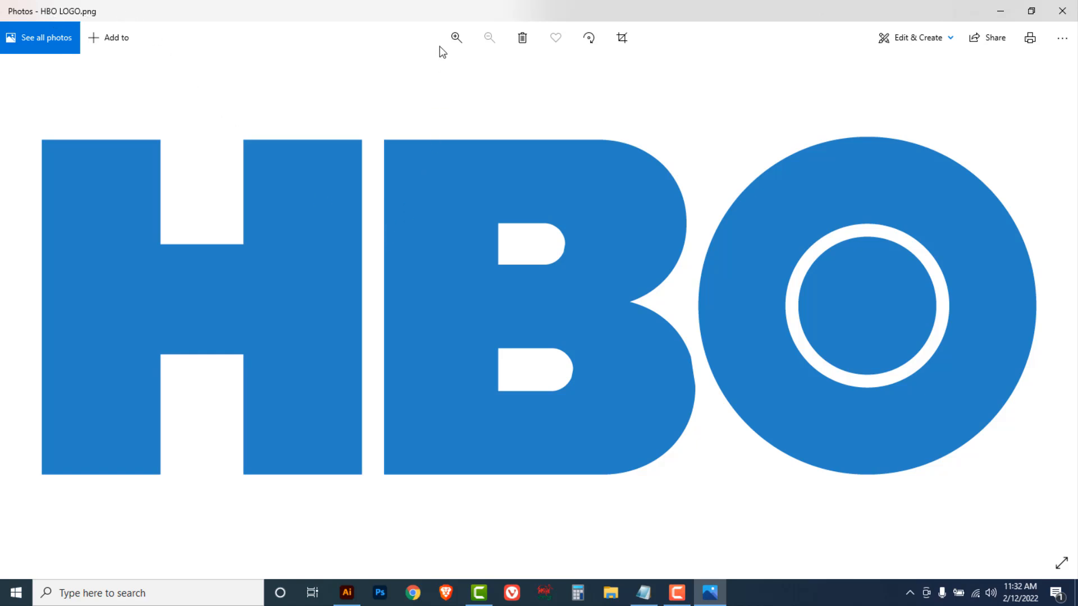
click(456, 37)
click(457, 37)
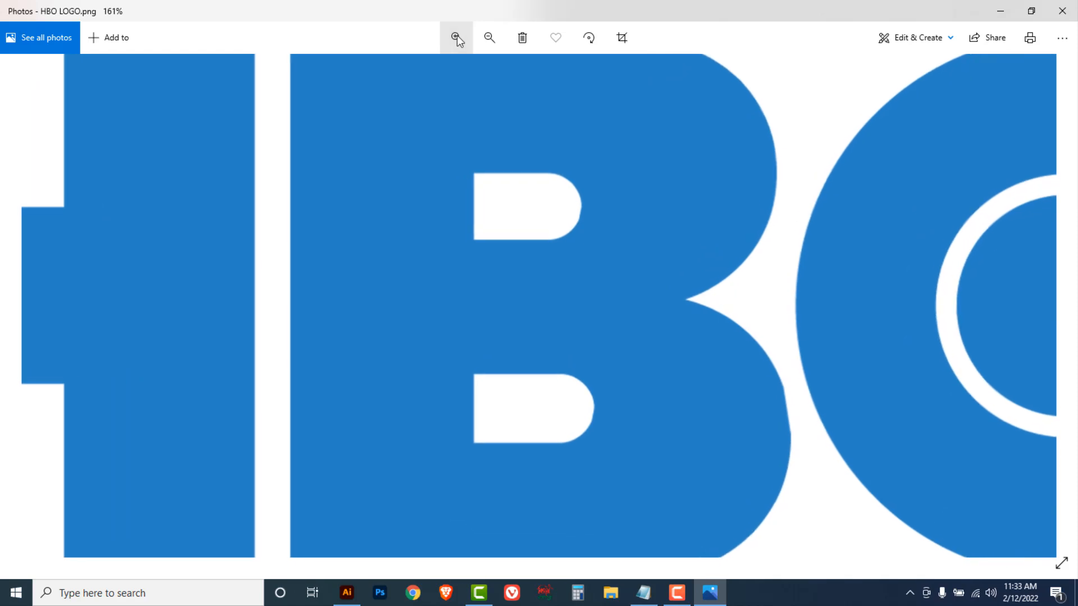
click(457, 37)
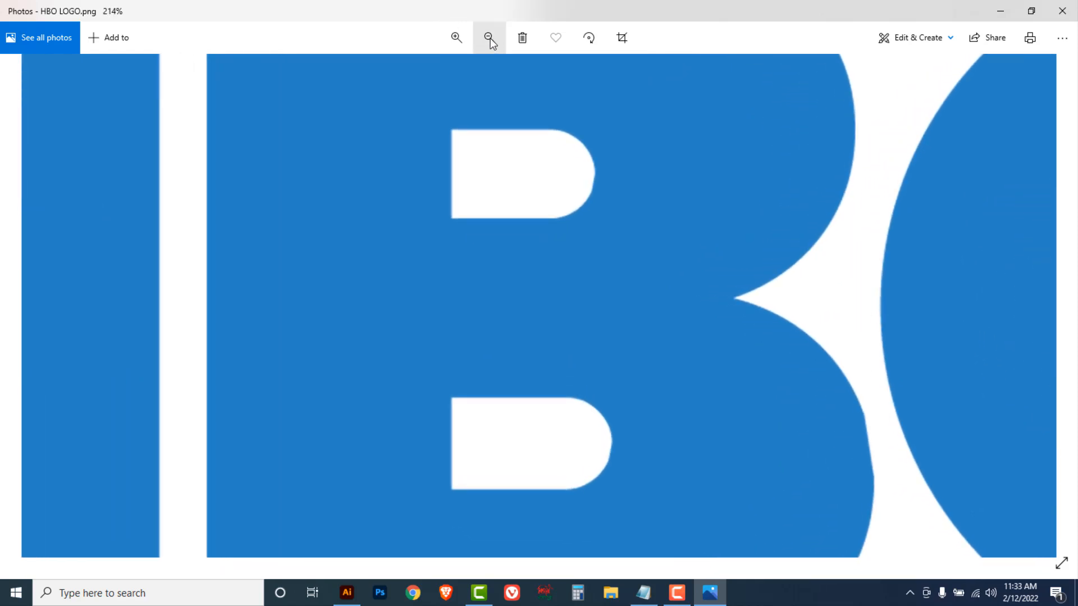
click(490, 37)
click(490, 37)
click(490, 37)
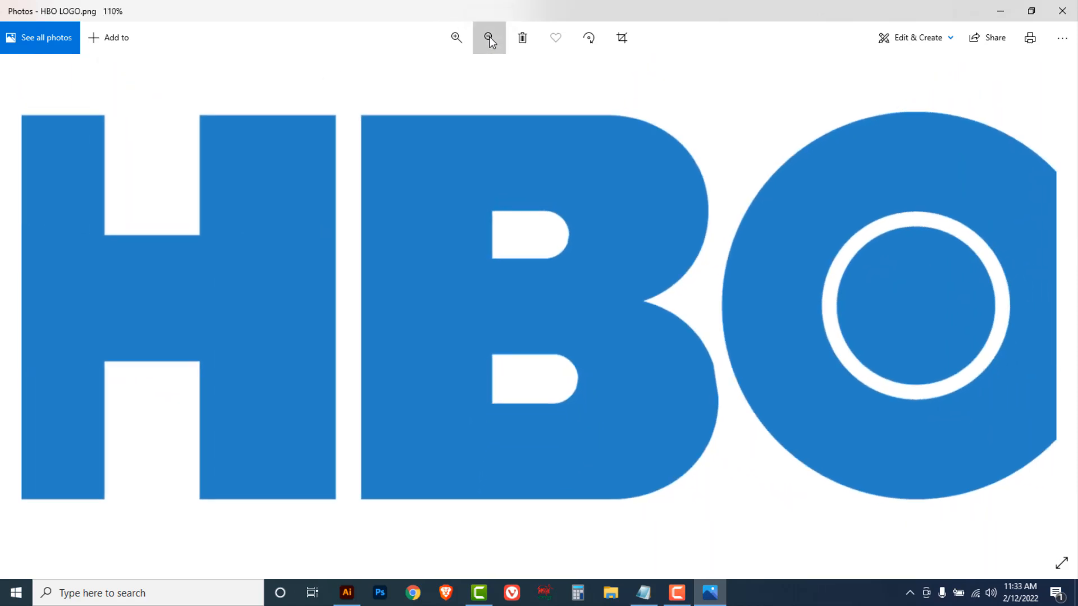